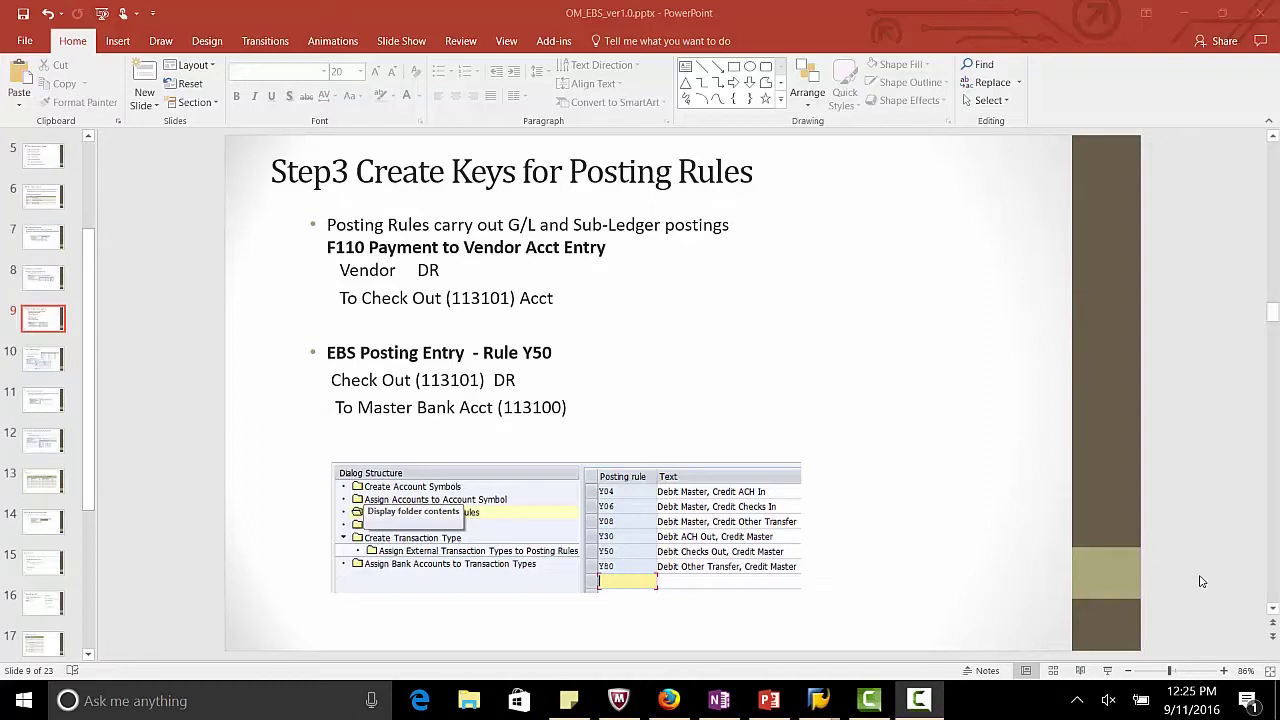
Present the deck up to slide 10 'Step 4 Define Posting Rule', then return to Normal view.
{"action": "left_click", "coordinate": [954, 485]}
{"action": "left_click", "coordinate": [1108, 671]}
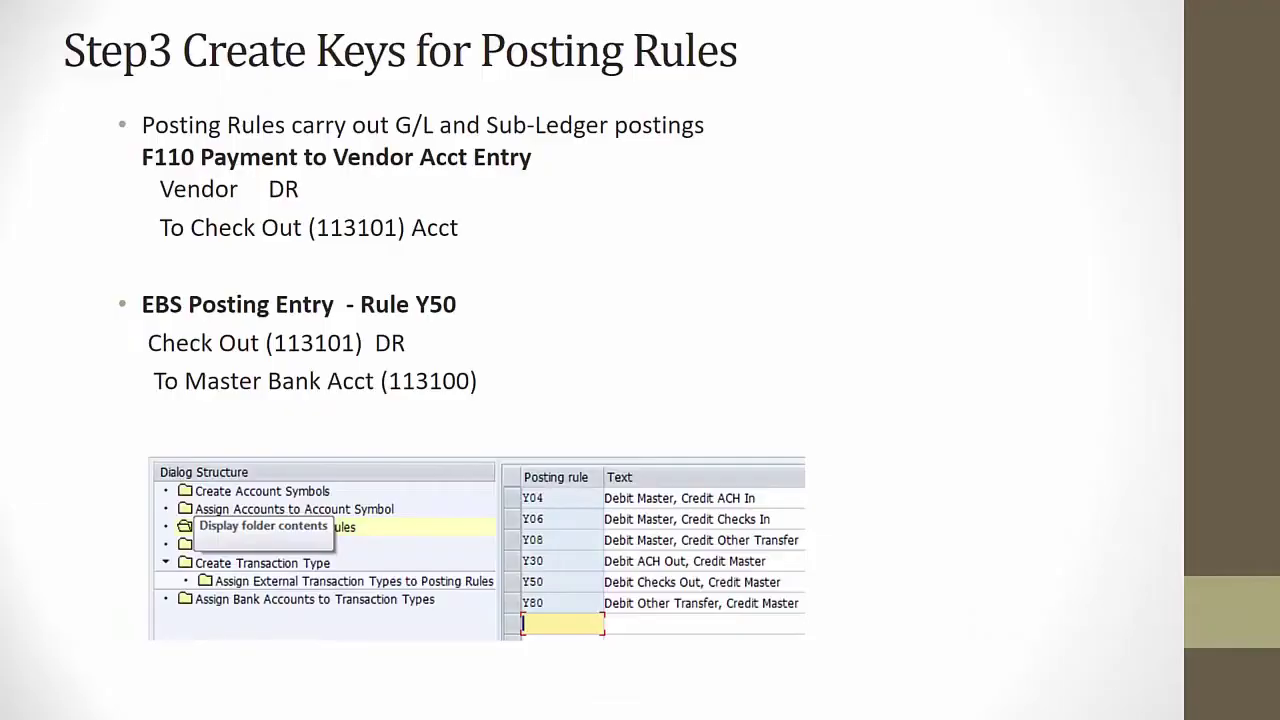
{"action": "key", "text": "Right"}
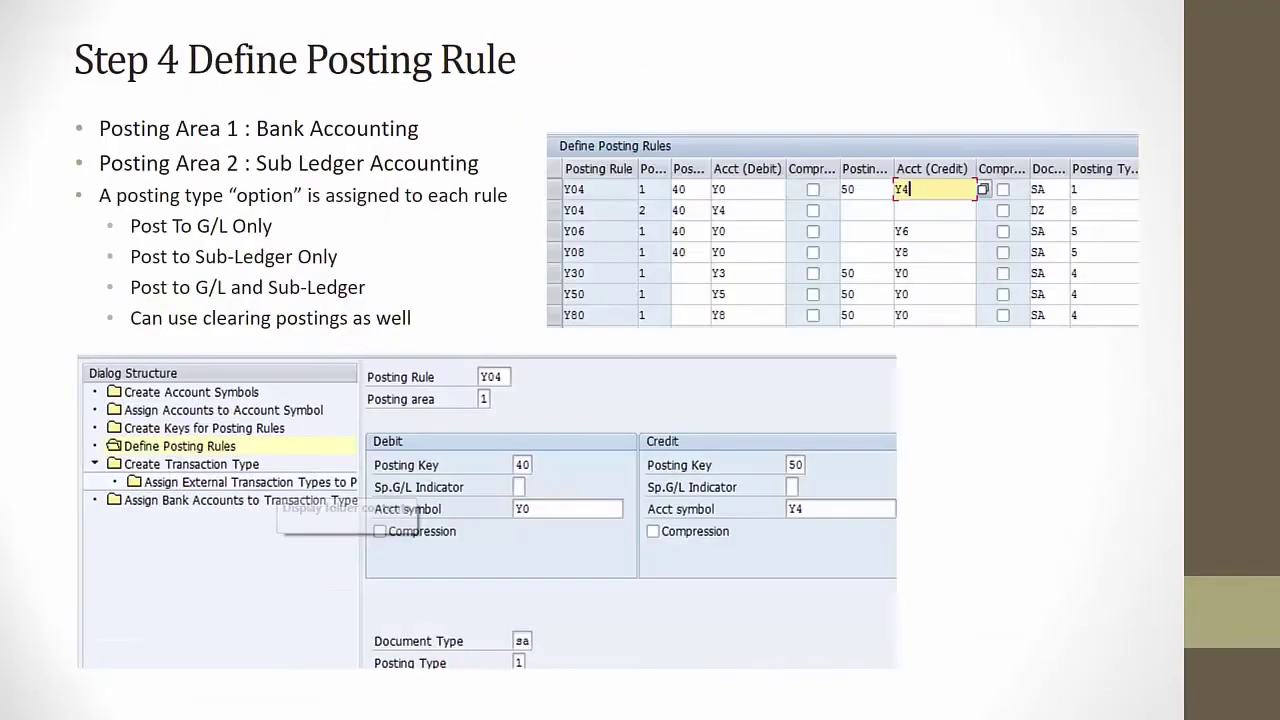
{"action": "key", "text": "Escape"}
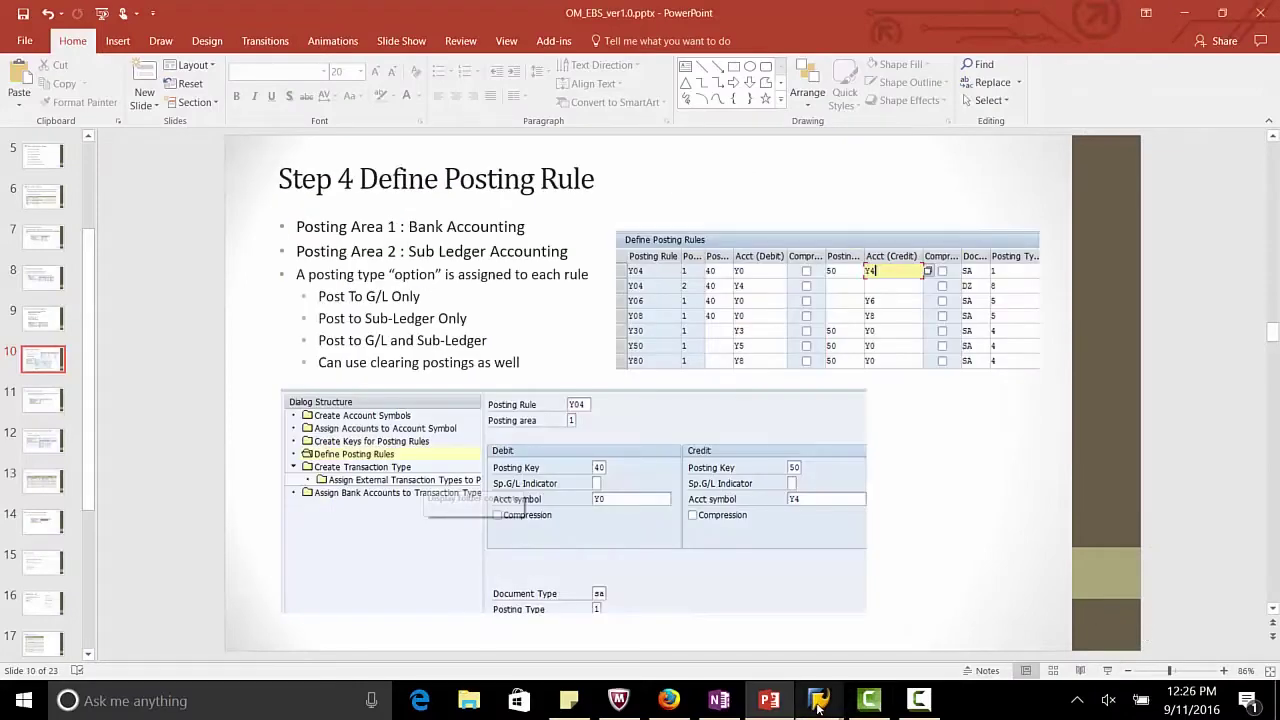
Open the Electronic Bank Statement global settings for chart of accounts caus.
{"action": "mouse_move", "coordinate": [818, 705]}
{"action": "left_click", "coordinate": [885, 620]}
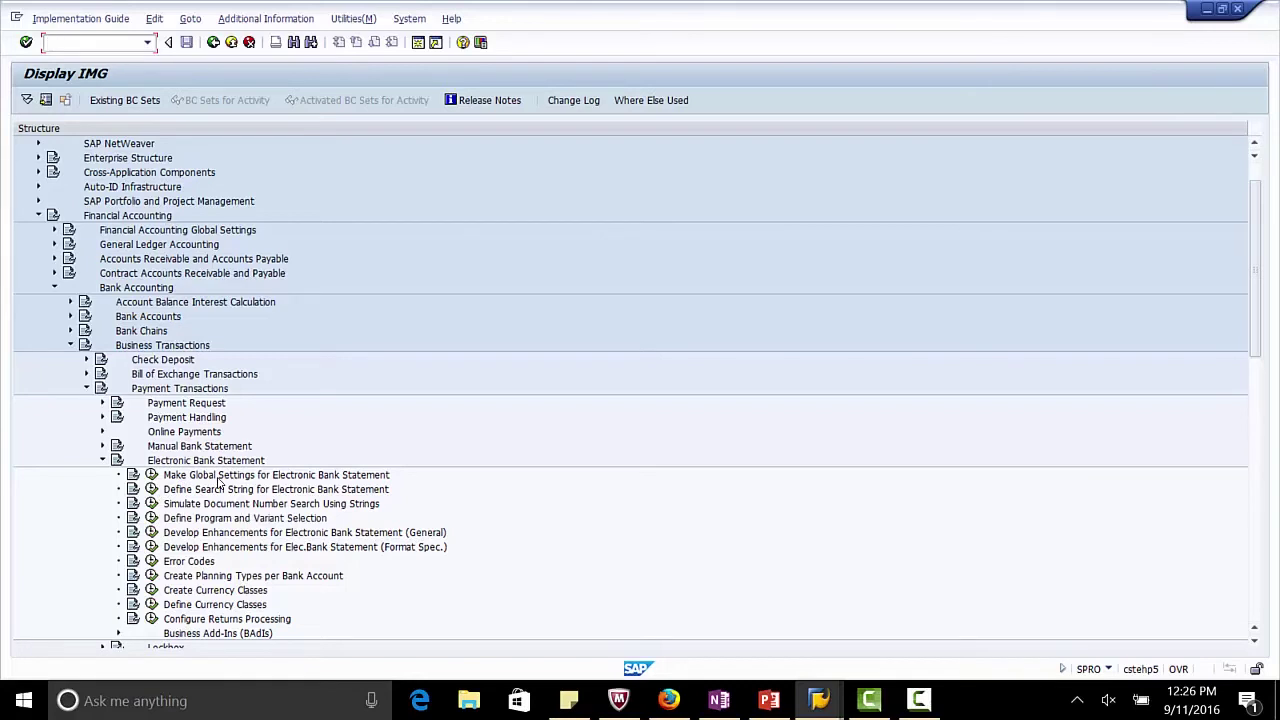
{"action": "left_click", "coordinate": [151, 475]}
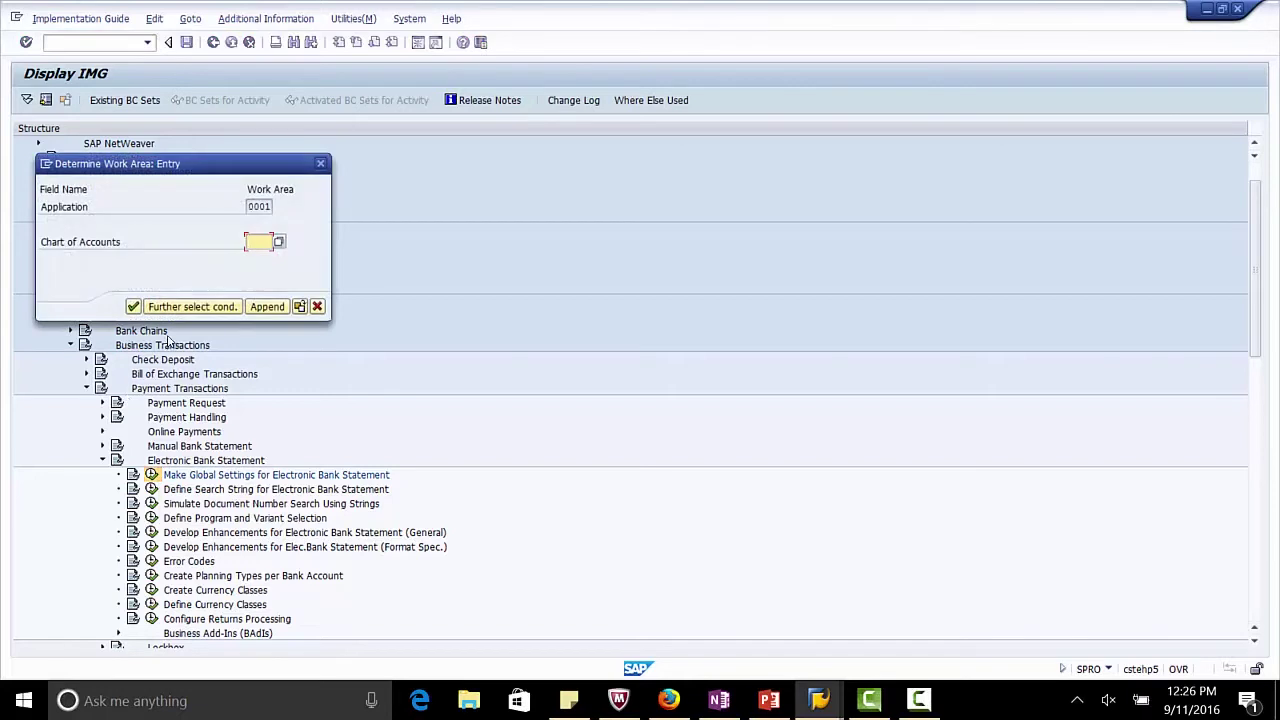
{"action": "type", "text": "caus"}
{"action": "key", "text": "Return"}
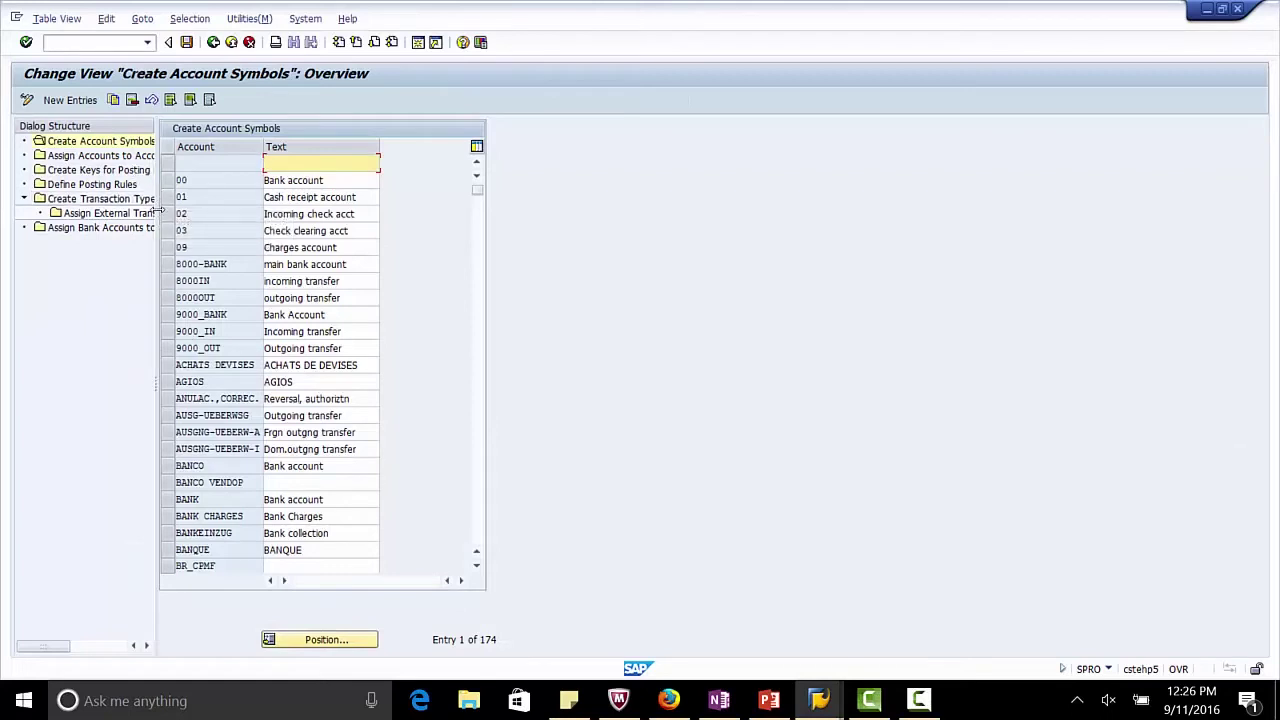
Widen the Dialog Structure pane and open the Define Posting Rules table with its 168 entries.
{"action": "left_click_drag", "start_coordinate": [161, 213], "coordinate": [438, 212]}
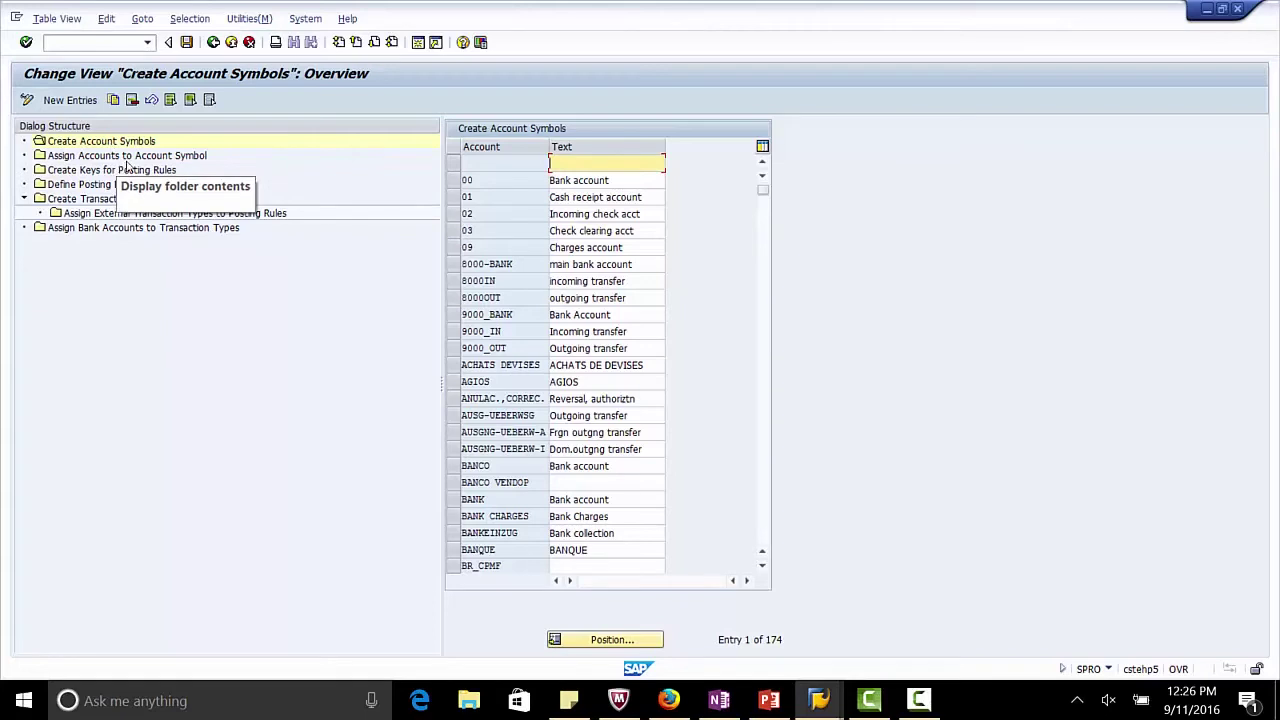
{"action": "left_click", "coordinate": [140, 170]}
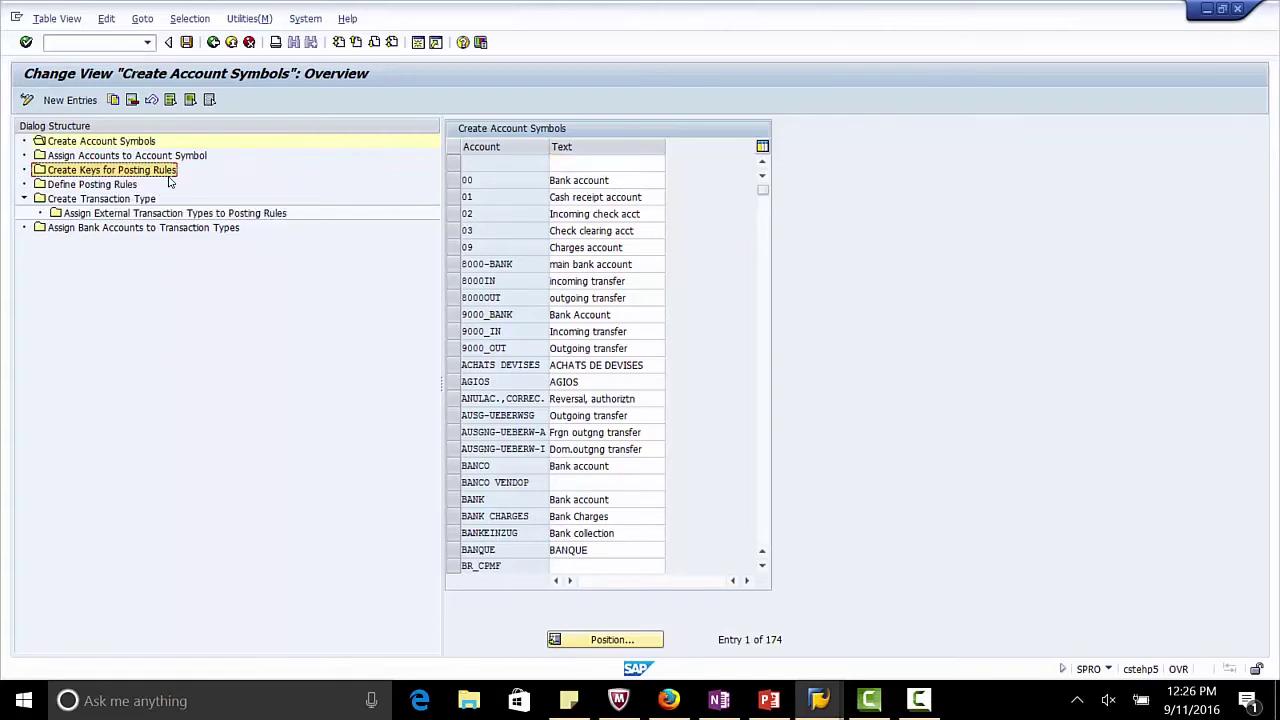
{"action": "left_click", "coordinate": [150, 186]}
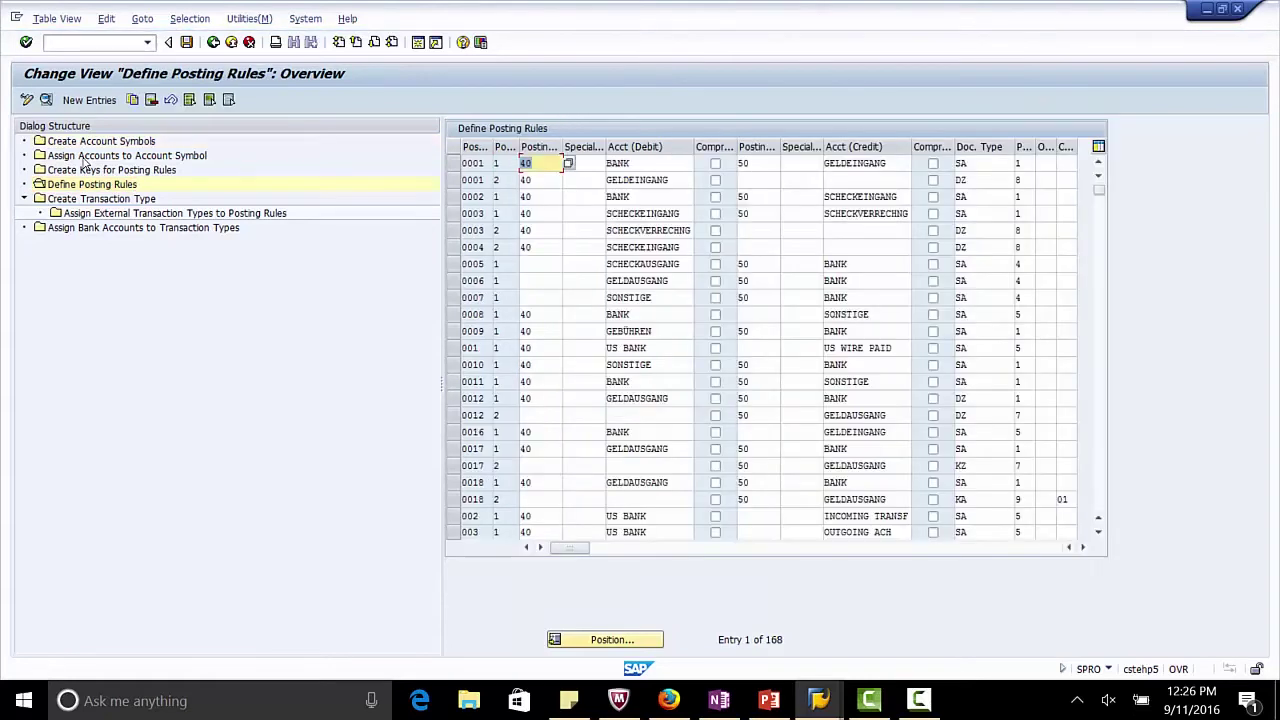
Start a new posting rule entry, then bring the PowerPoint Step 4 slide back to front.
{"action": "left_click", "coordinate": [90, 102]}
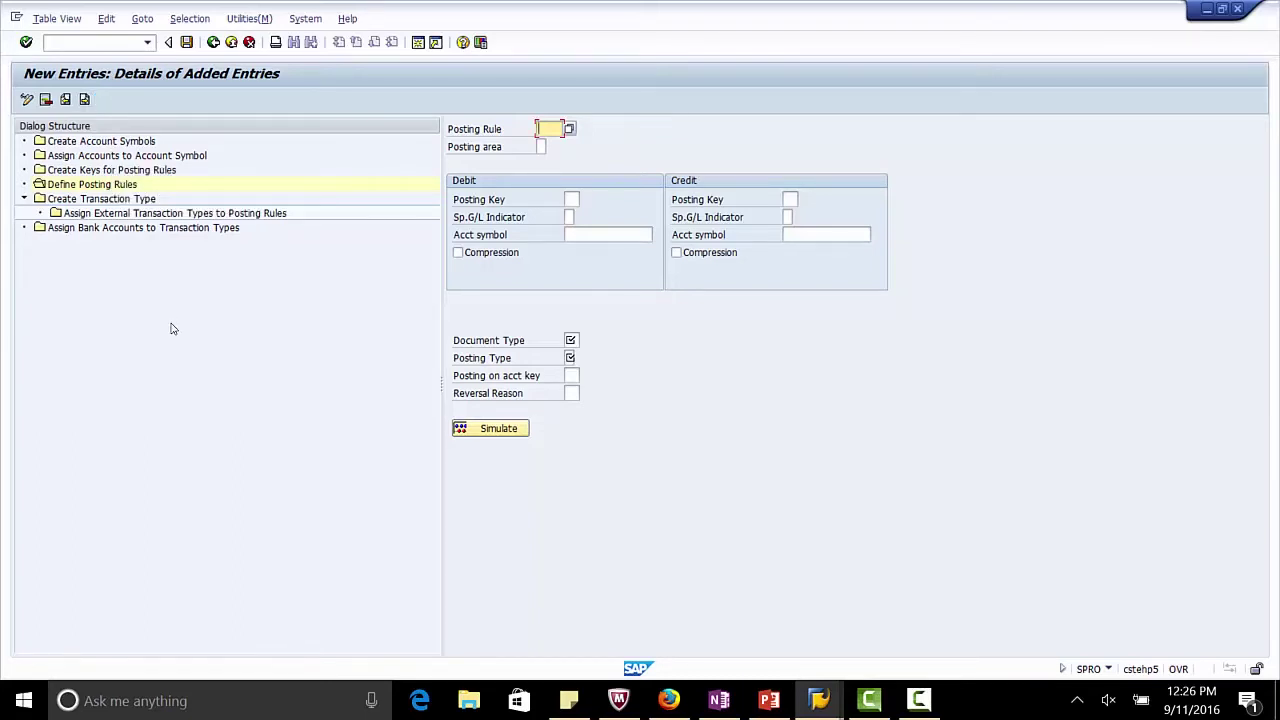
{"action": "left_click", "coordinate": [770, 700]}
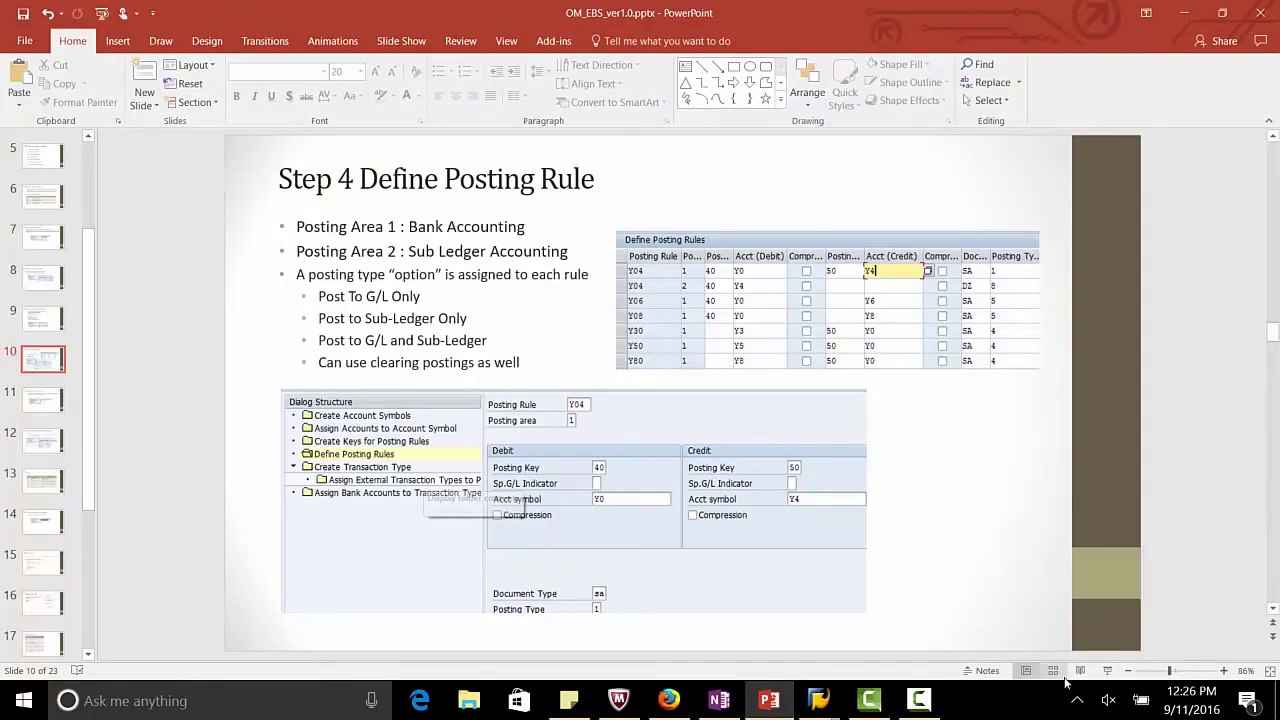
{"action": "left_click", "coordinate": [1080, 670]}
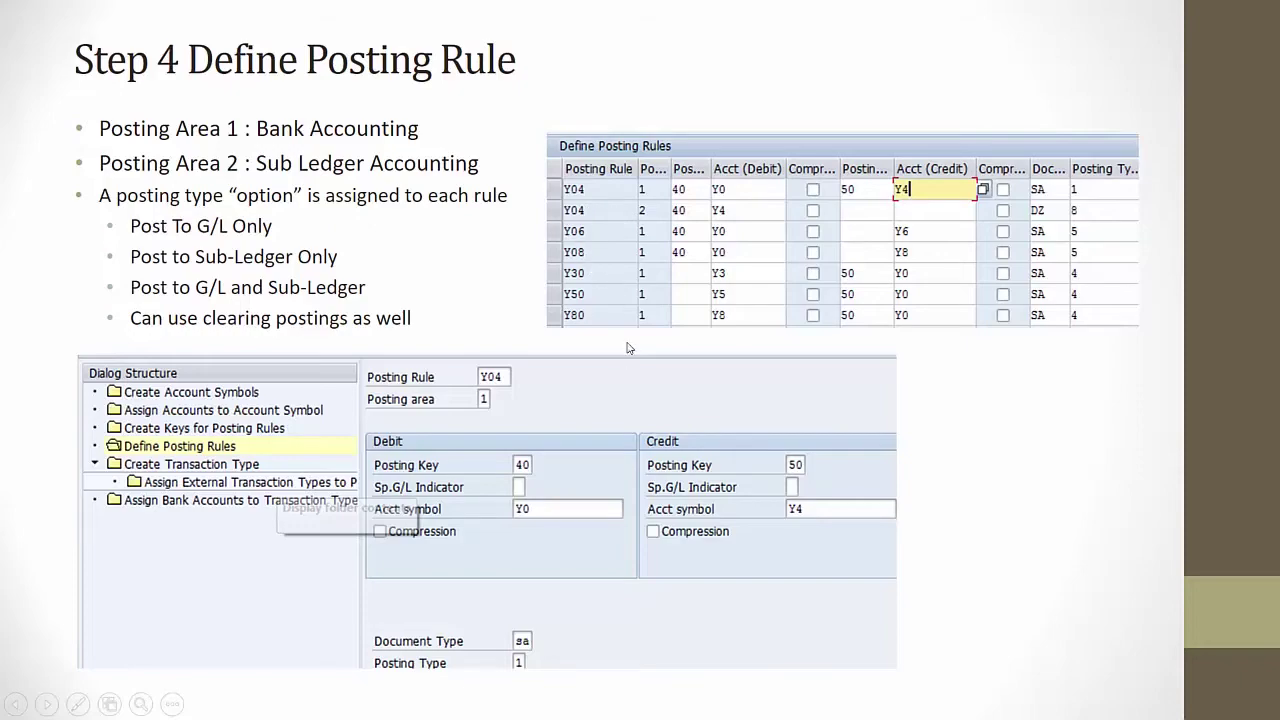
{"action": "key", "text": "Escape"}
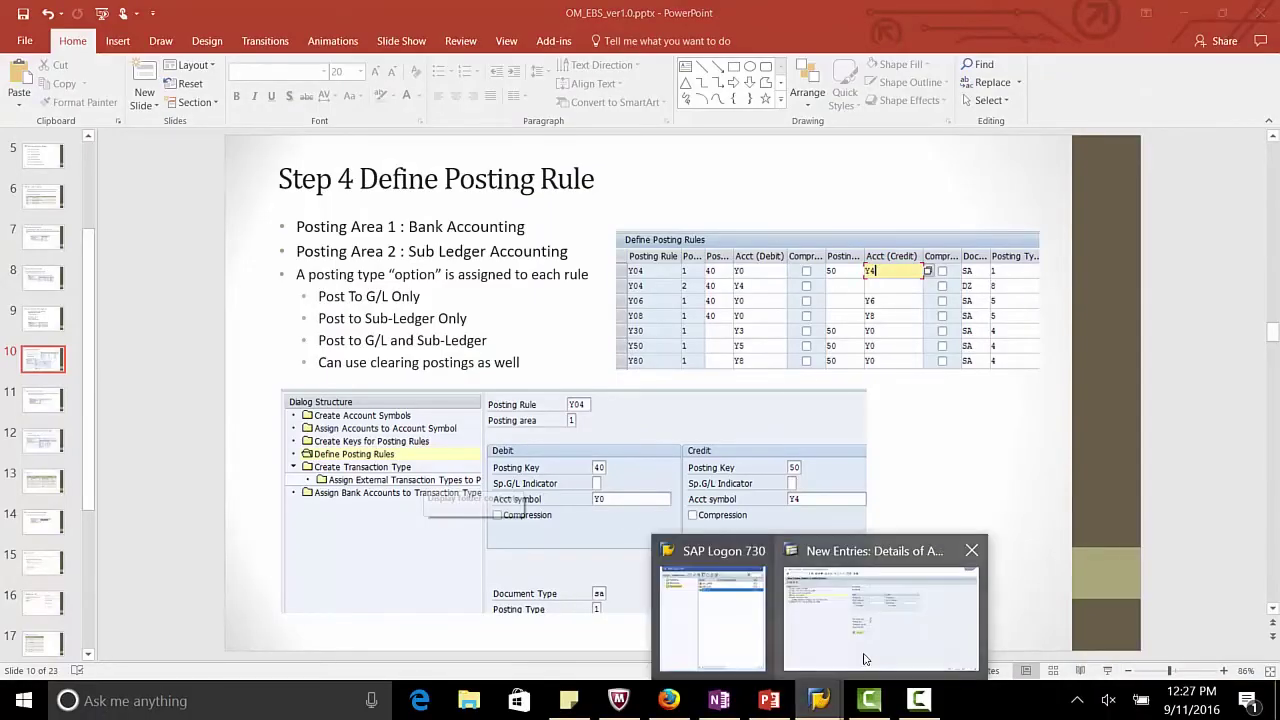
Enter posting rule Y04 with posting area 1 (Bank accounting).
{"action": "left_click", "coordinate": [870, 620]}
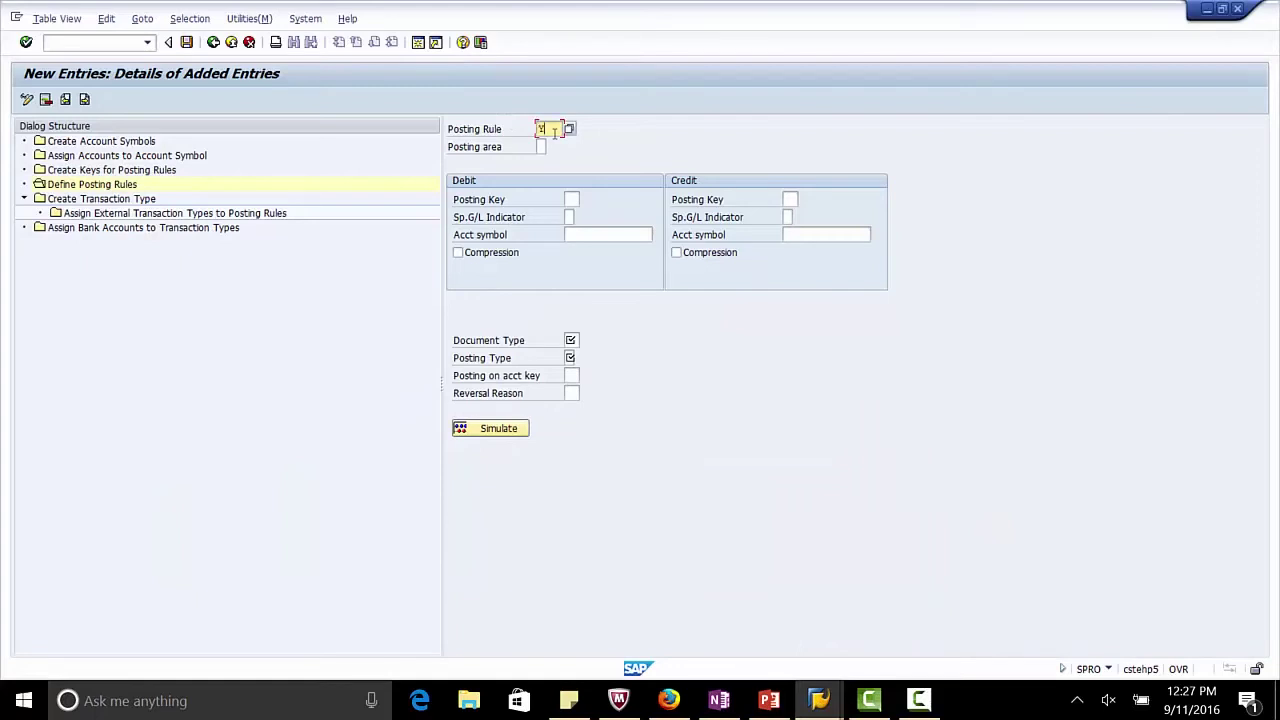
{"action": "key", "text": "Tab"}
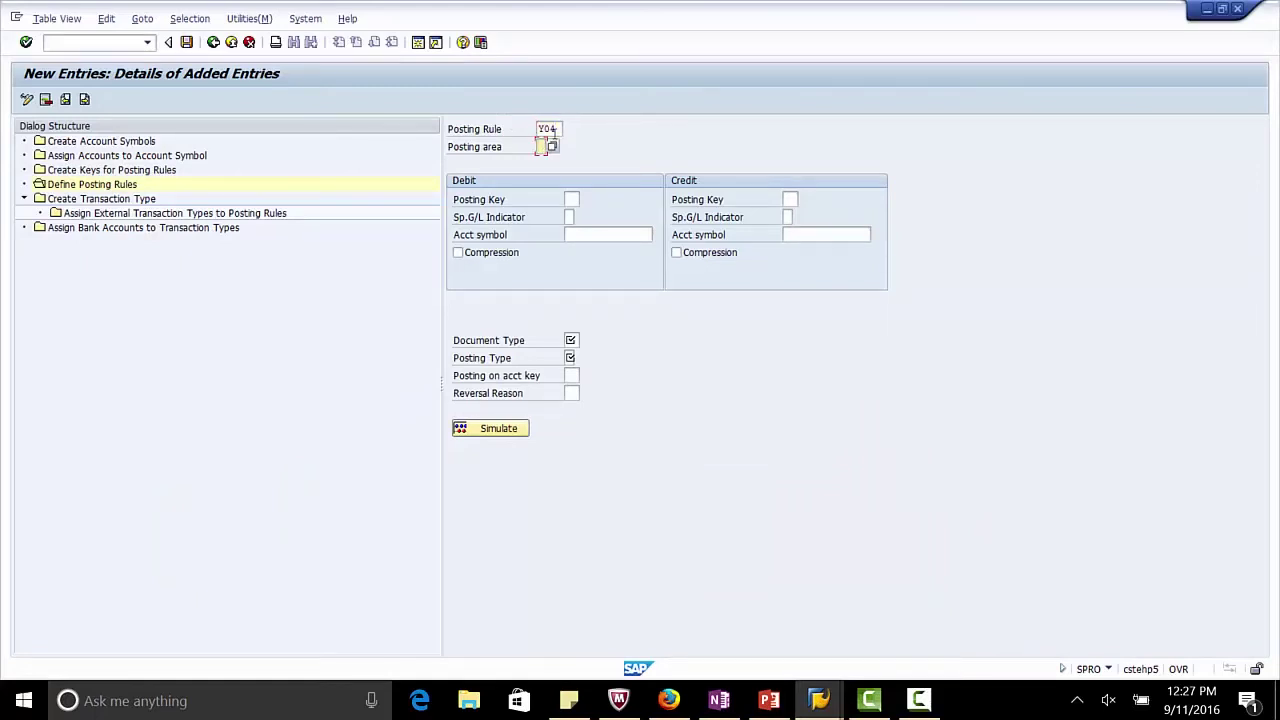
{"action": "left_click", "coordinate": [552, 146]}
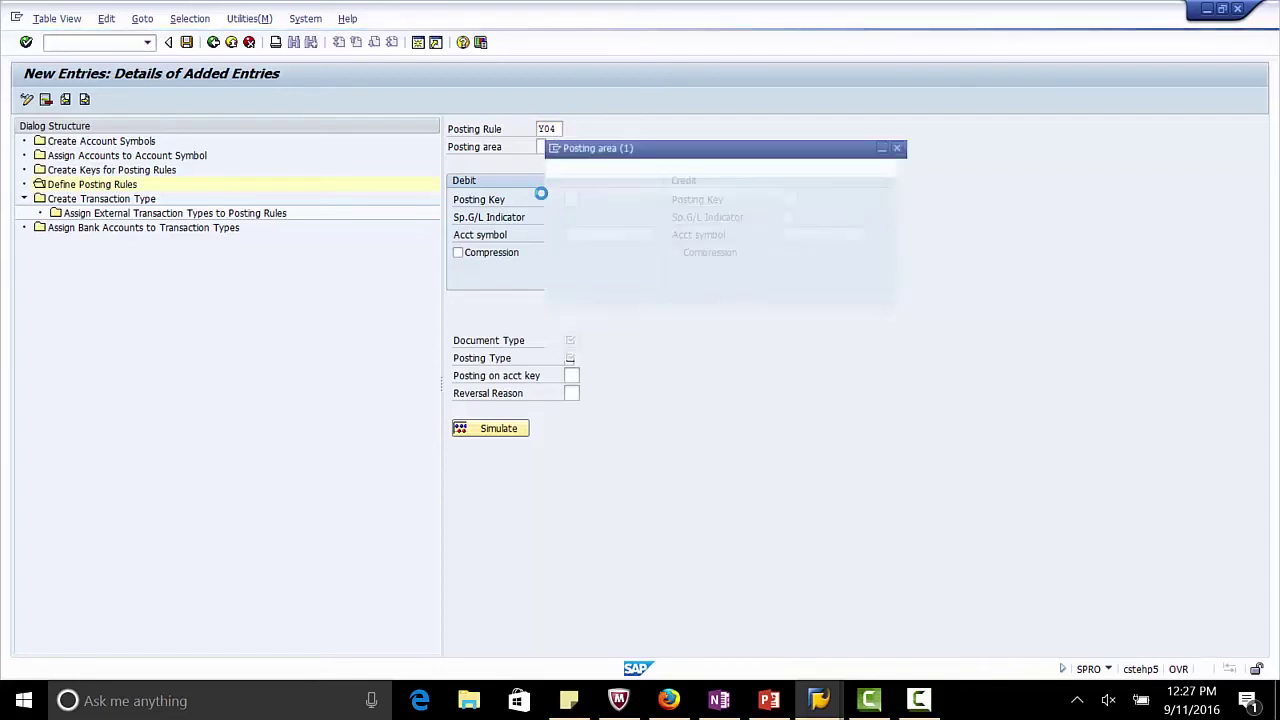
{"action": "double_click", "coordinate": [585, 240]}
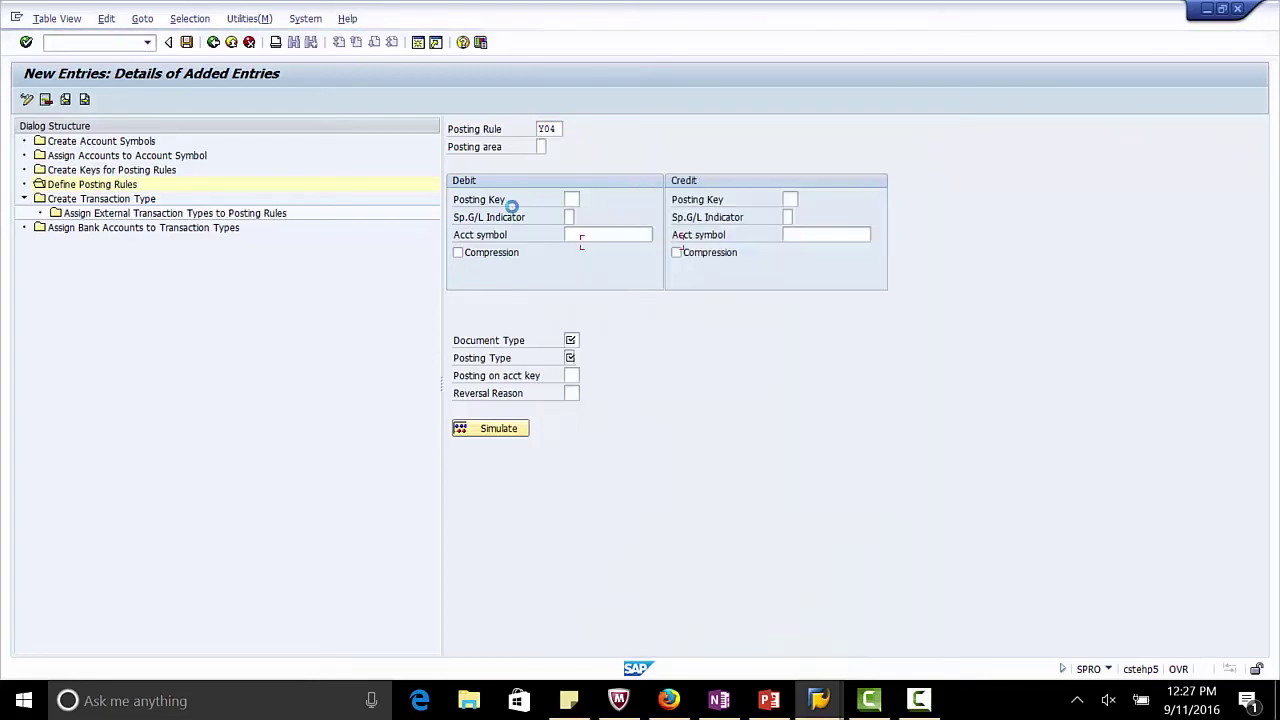
Set the Y04 debit side to posting key 40 and account symbol Y0.
{"action": "left_click", "coordinate": [572, 199]}
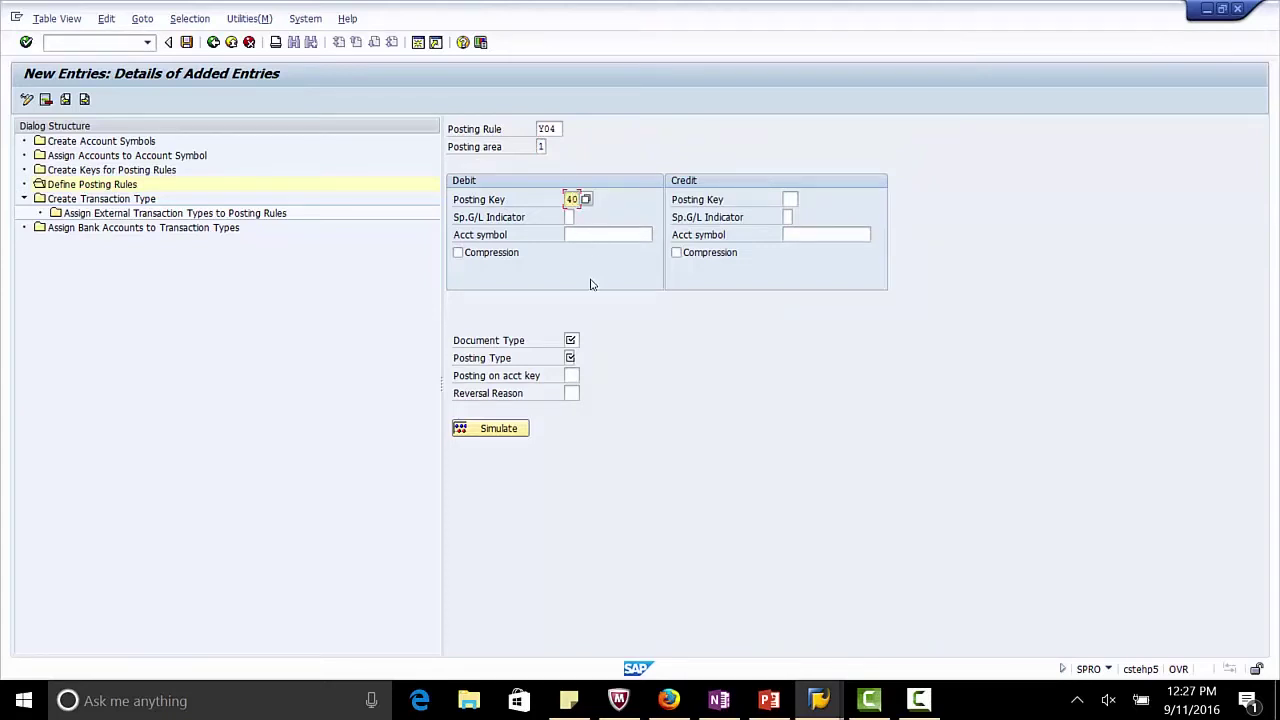
{"action": "left_click", "coordinate": [588, 233]}
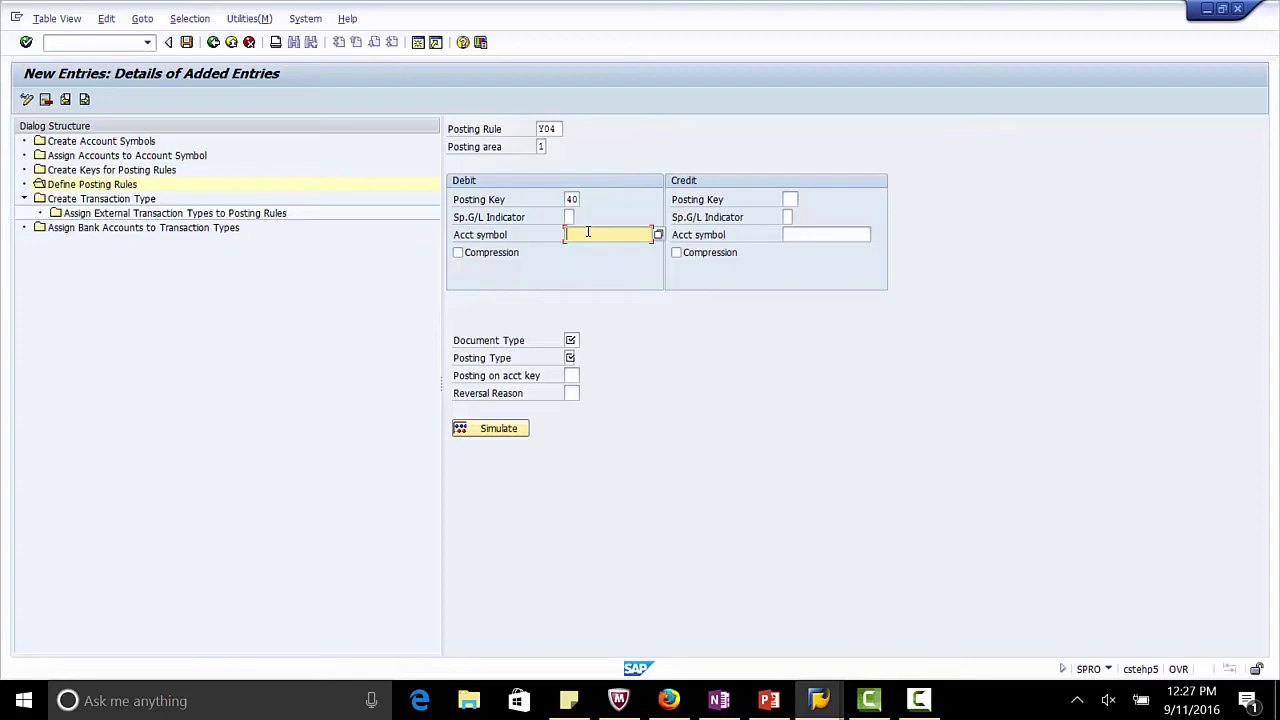
{"action": "key", "text": "F4"}
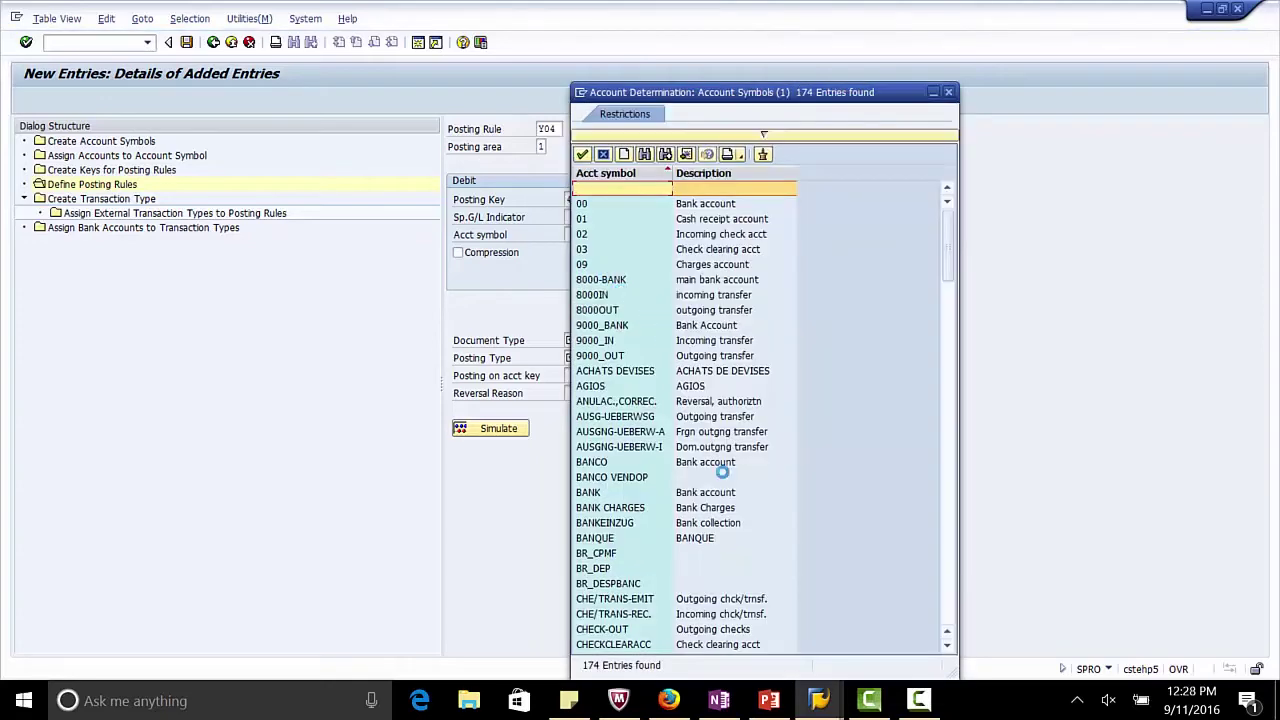
{"action": "scroll", "coordinate": [718, 465], "scroll_direction": "down", "scroll_amount": 15}
{"action": "scroll", "coordinate": [720, 470], "scroll_direction": "down", "scroll_amount": 20}
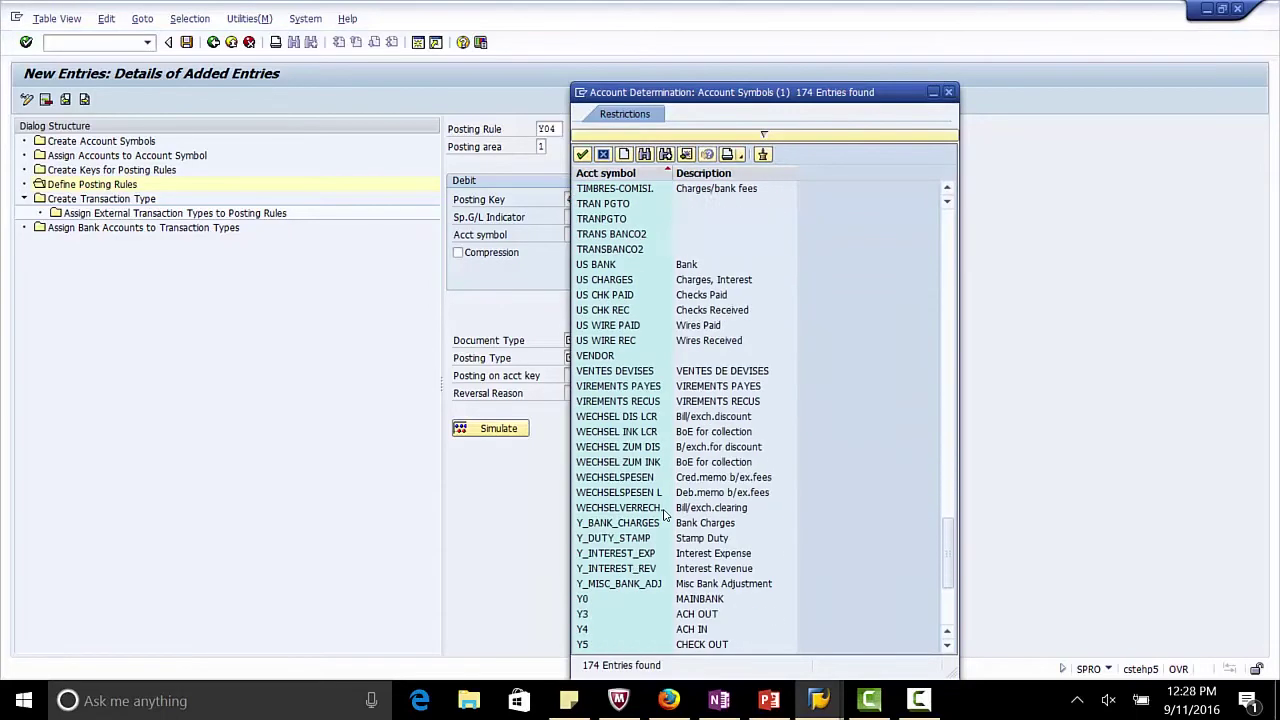
{"action": "double_click", "coordinate": [595, 598]}
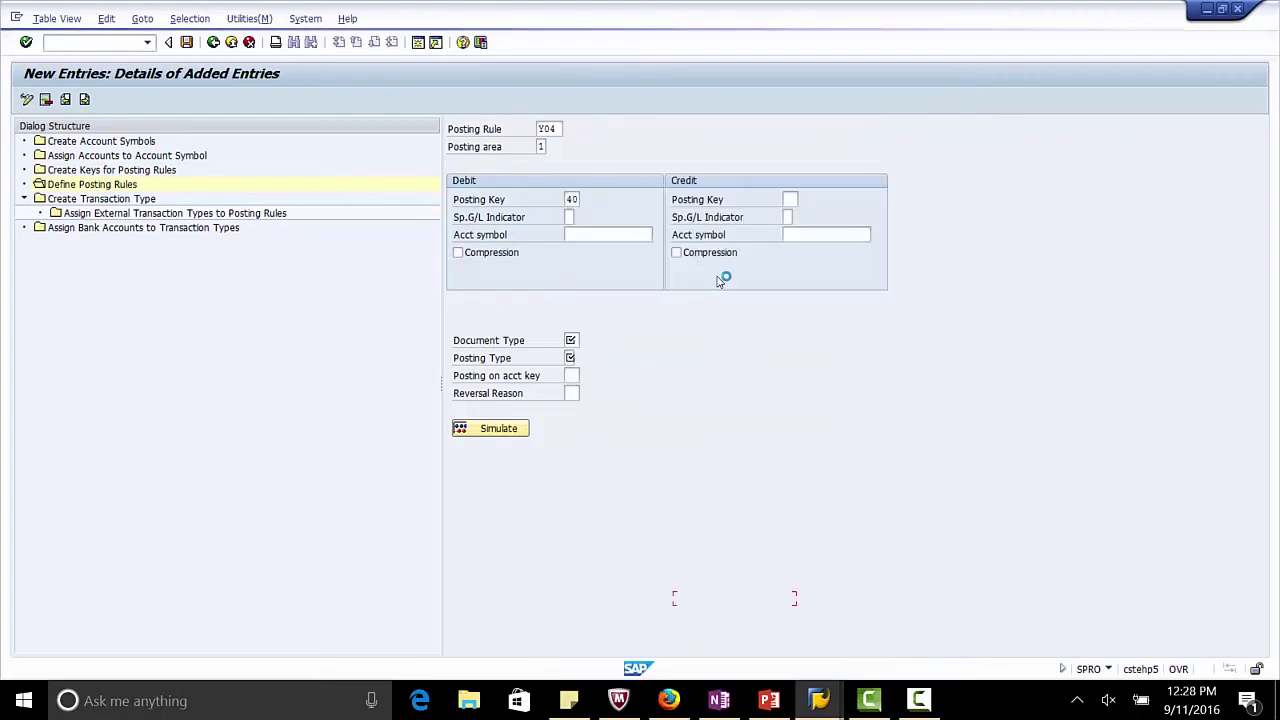
{"action": "key", "text": "Tab"}
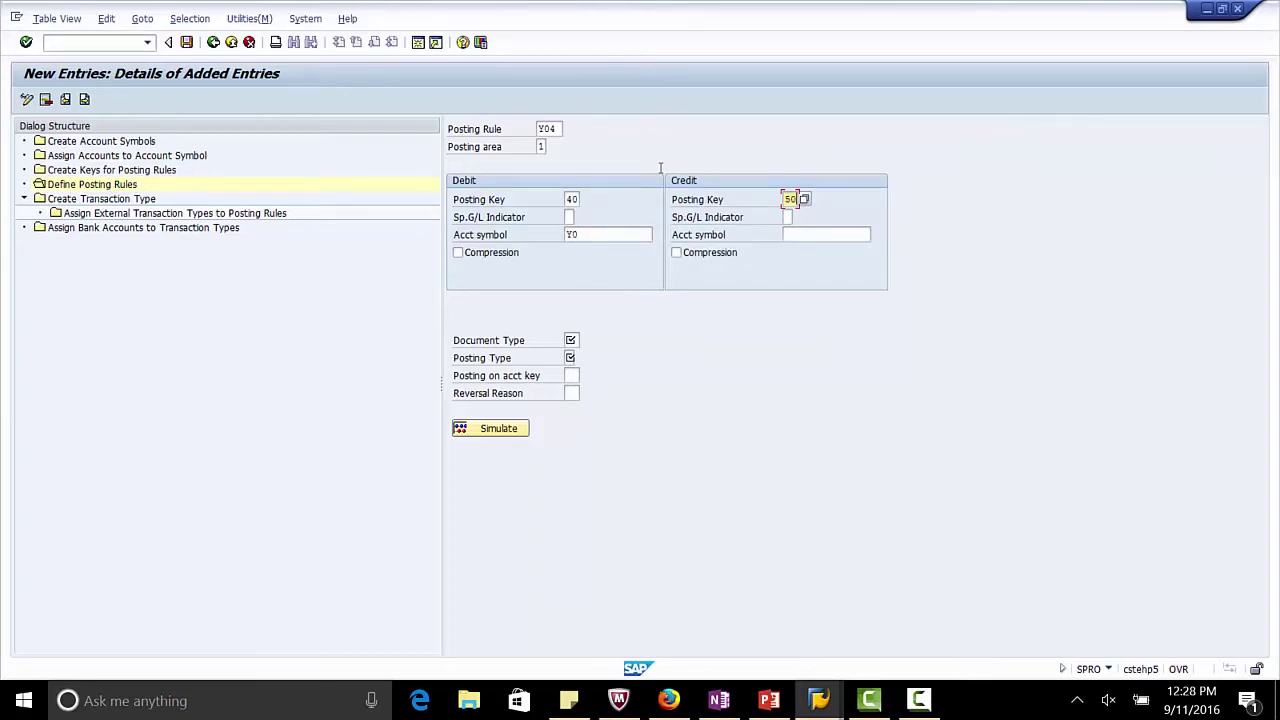
Give Y04 credit key 50 with symbol Y4, document type SA and posting type 1.
{"action": "left_click", "coordinate": [815, 230]}
{"action": "left_click", "coordinate": [568, 340]}
{"action": "key", "text": "Tab"}
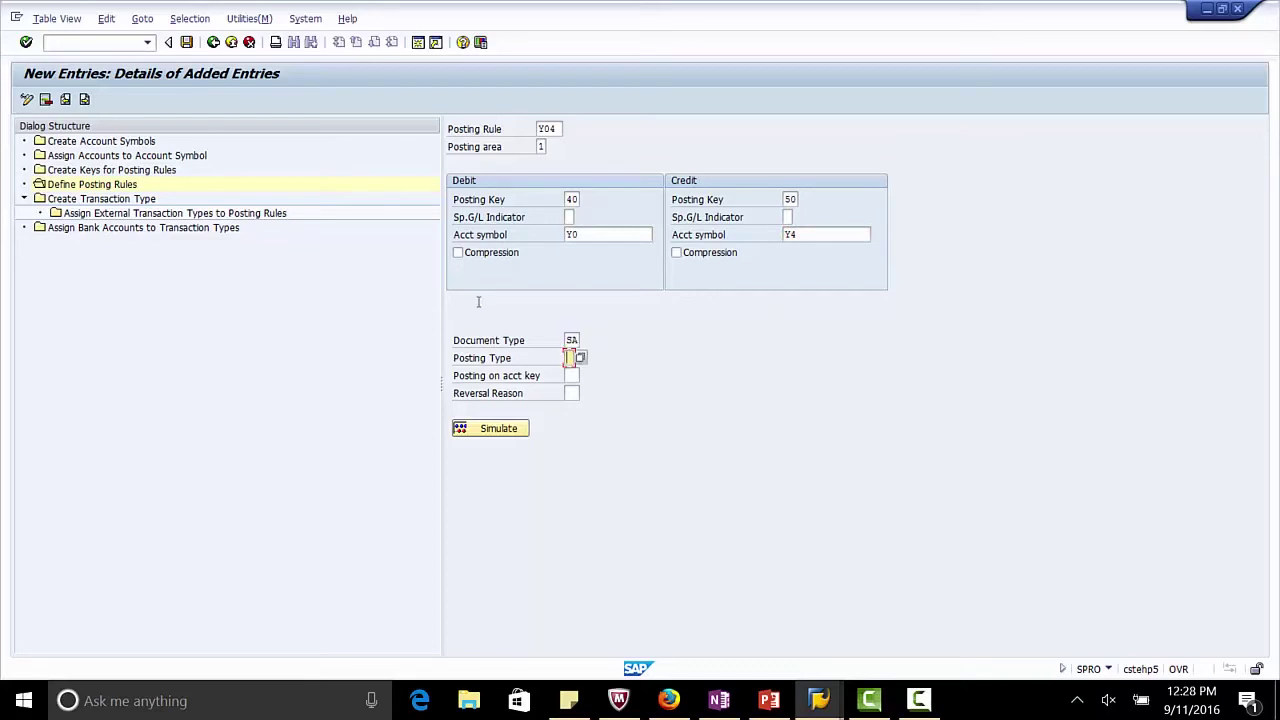
{"action": "key", "text": "F4"}
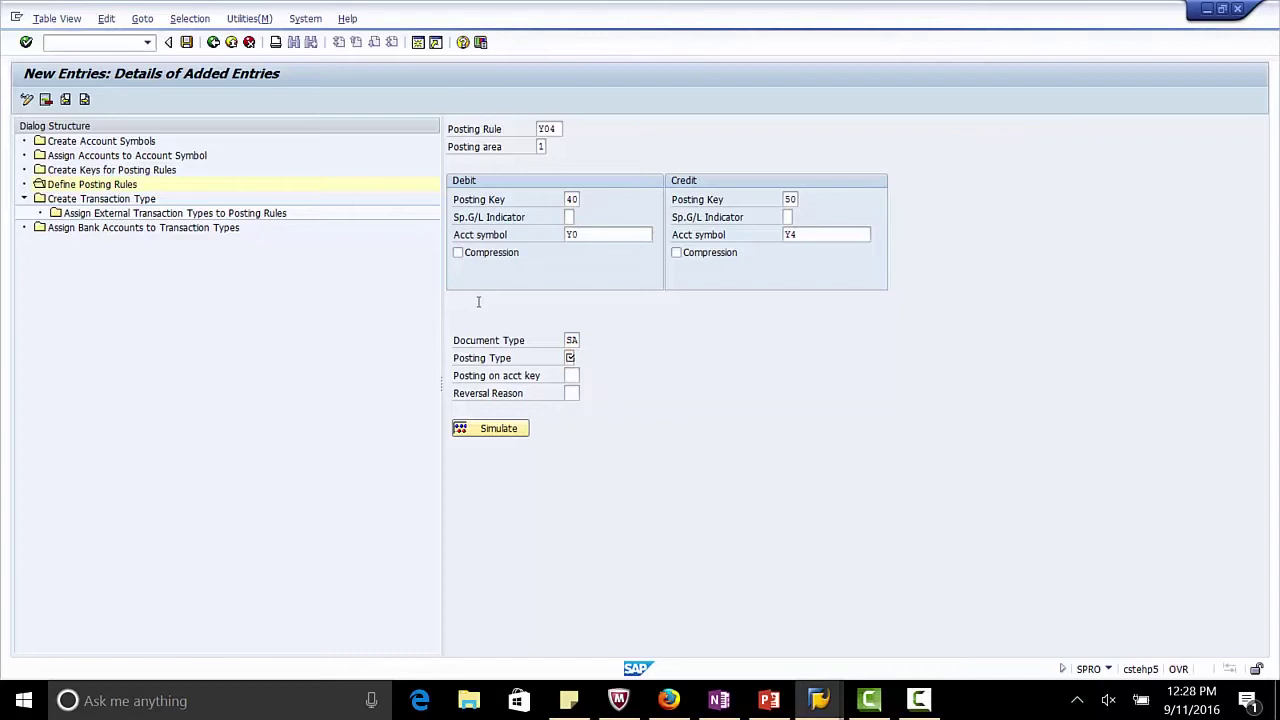
{"action": "double_click", "coordinate": [627, 268]}
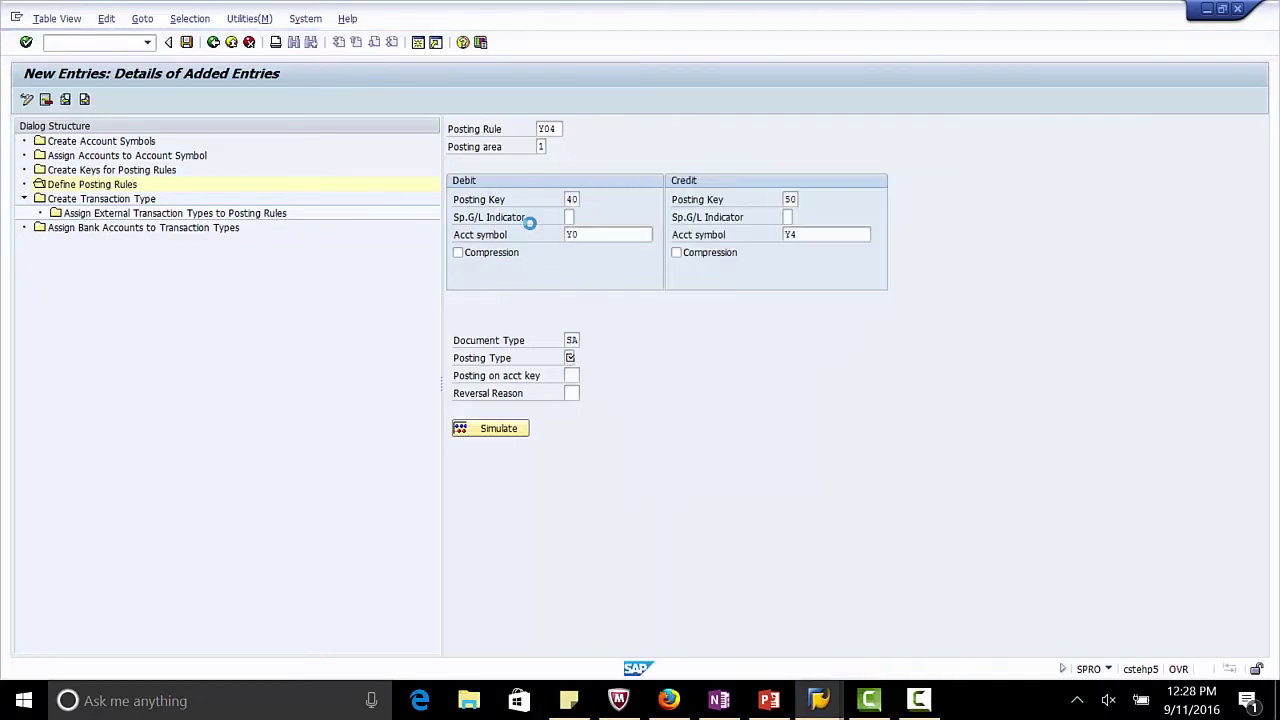
Save posting rule Y04 under the local customizing request and start a fresh entry.
{"action": "left_click", "coordinate": [186, 42]}
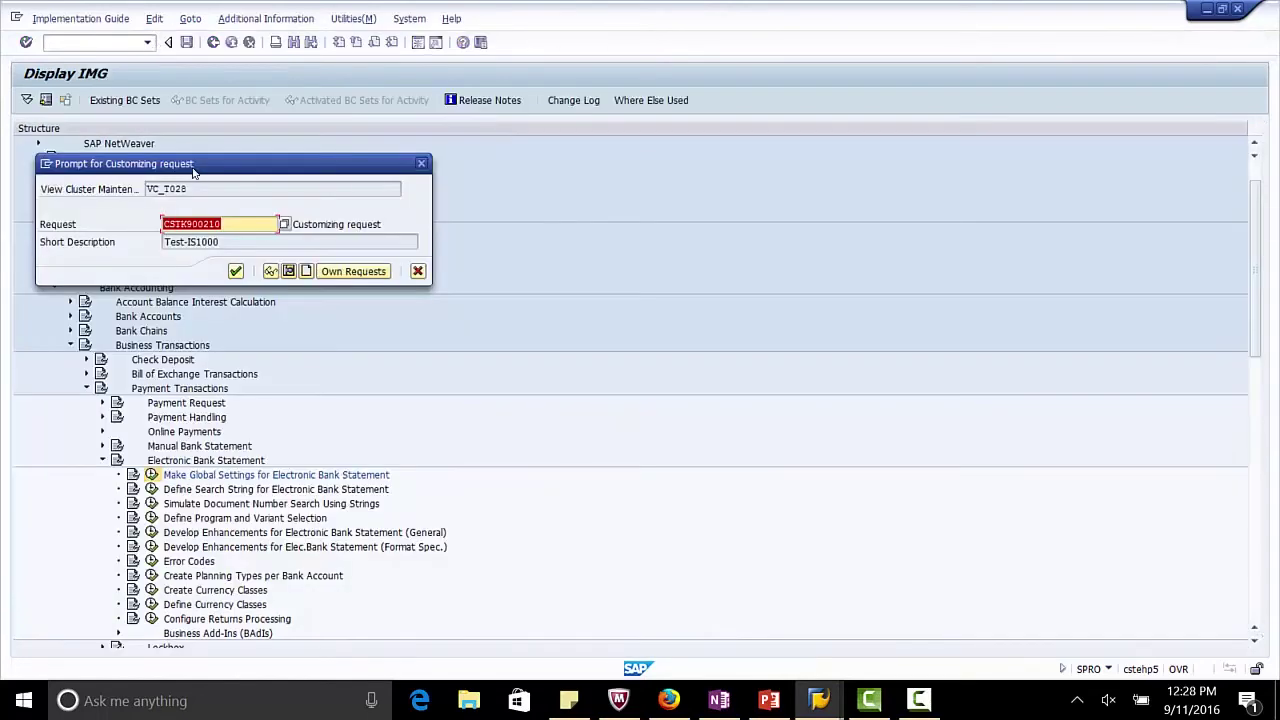
{"action": "left_click", "coordinate": [235, 271]}
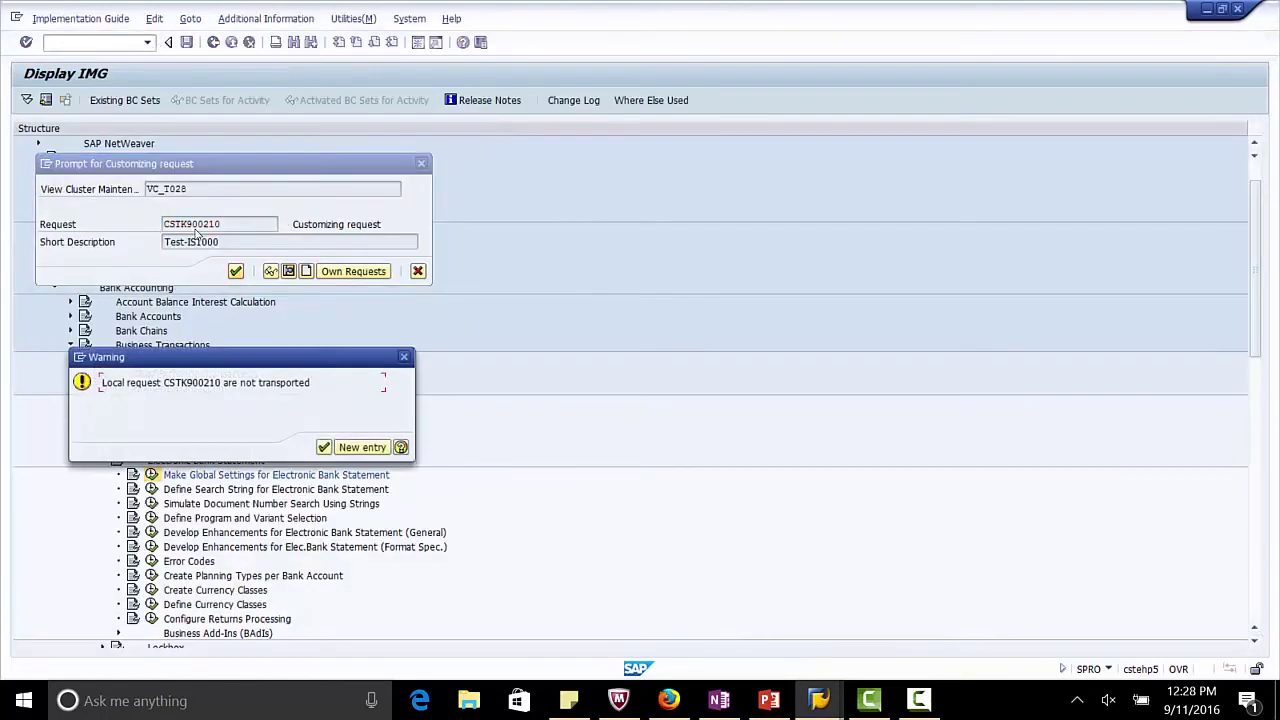
{"action": "key", "text": "Return"}
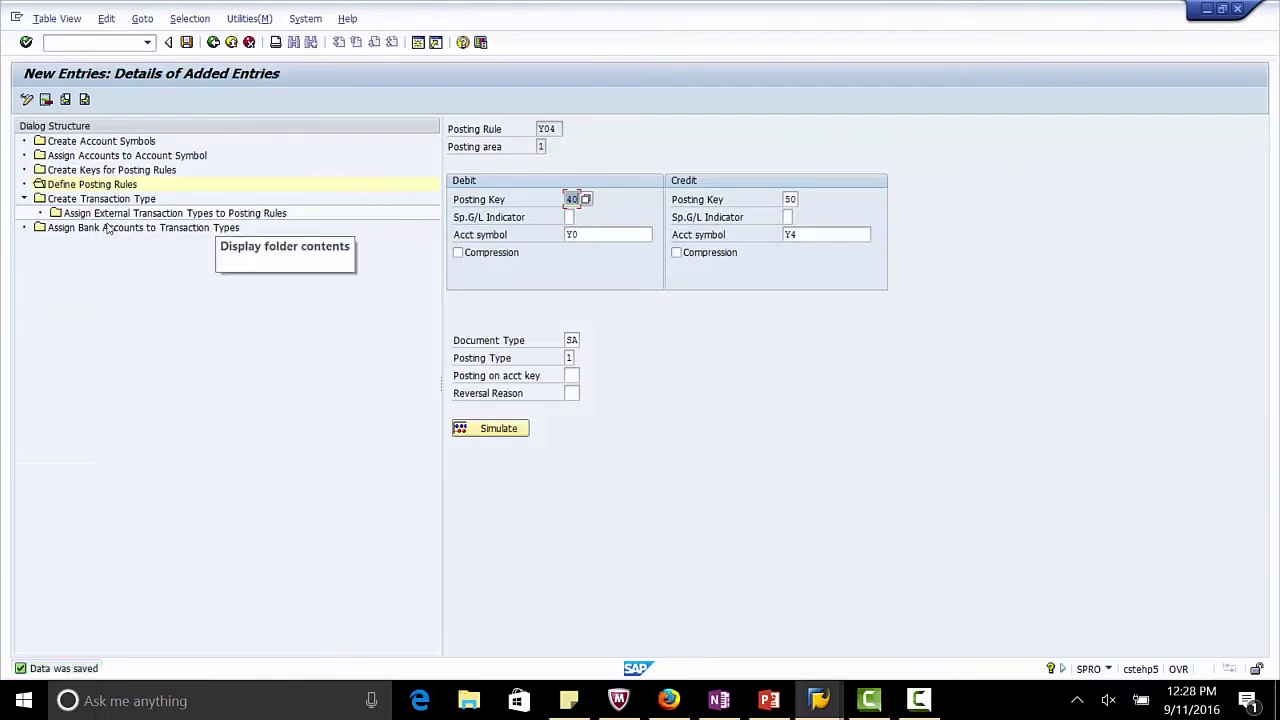
{"action": "left_click", "coordinate": [65, 99]}
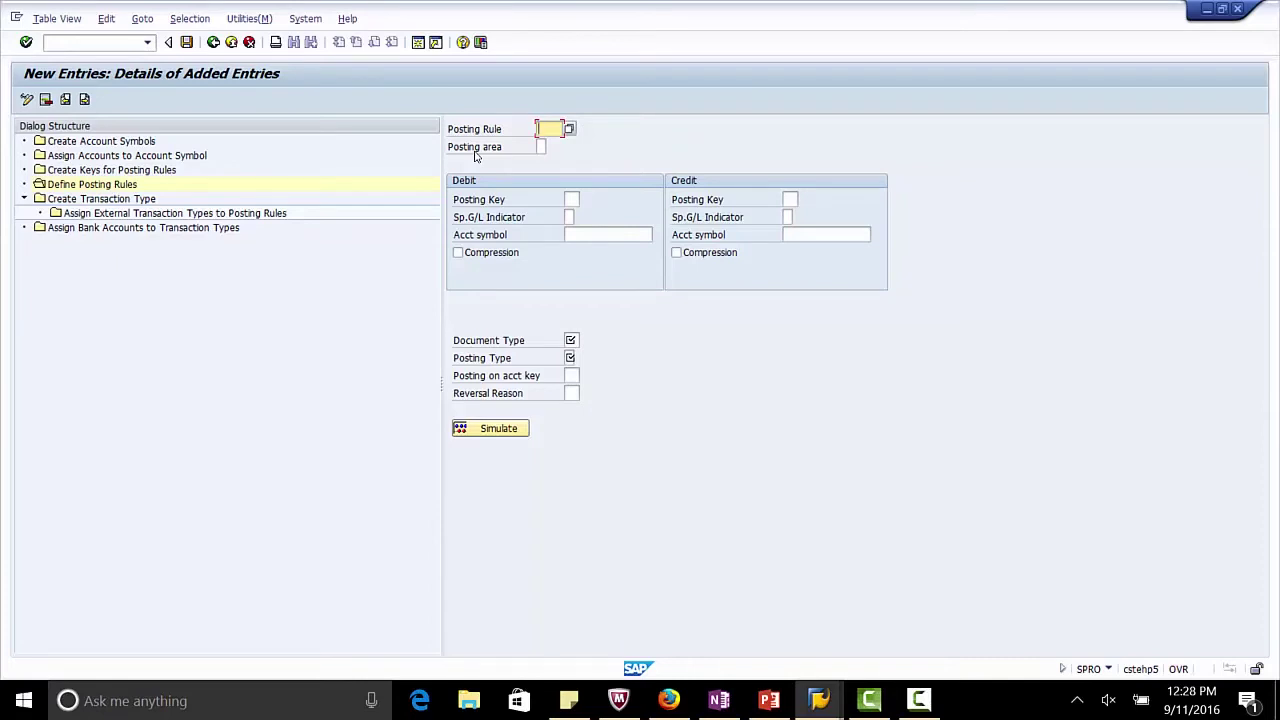
Enter posting rule Y06 for area 1 with debit key 40 and symbol Y0.
{"action": "type", "text": "Y06"}
{"action": "left_click", "coordinate": [545, 148]}
{"action": "type", "text": "1"}
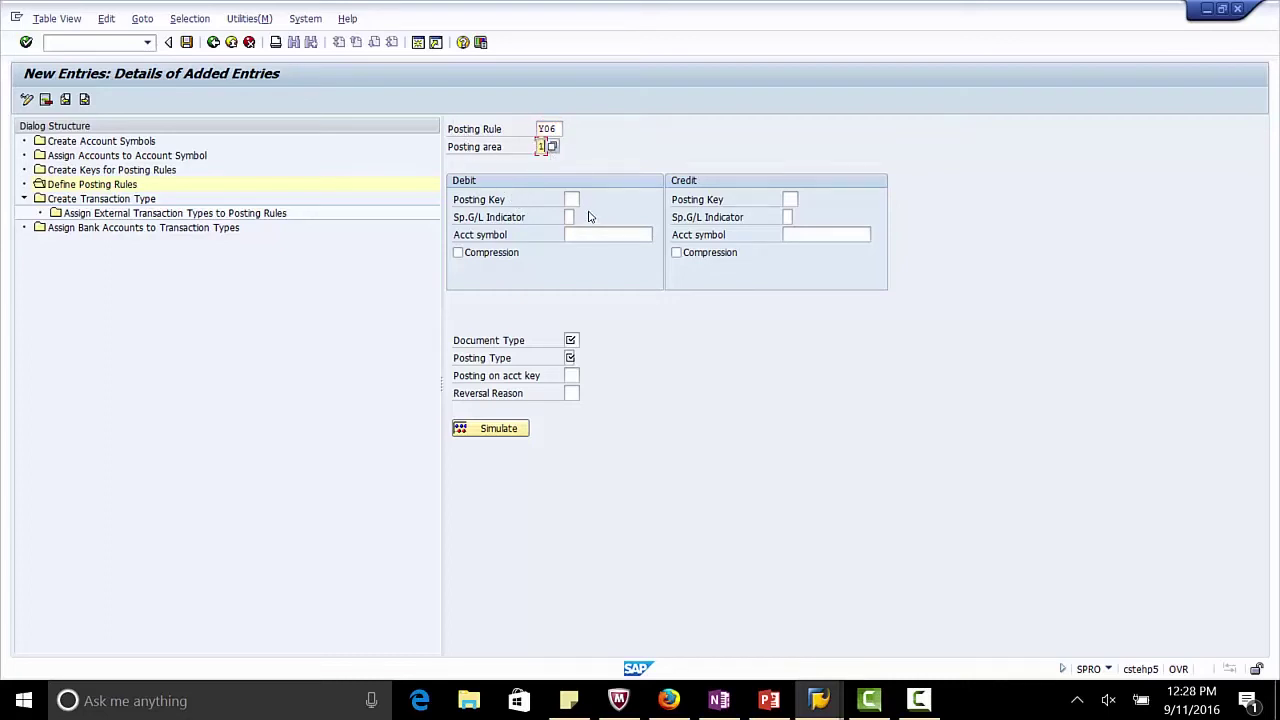
{"action": "left_click", "coordinate": [574, 200]}
{"action": "type", "text": "40"}
{"action": "key", "text": "Tab"}
{"action": "key", "text": "Tab"}
{"action": "type", "text": "Y0"}
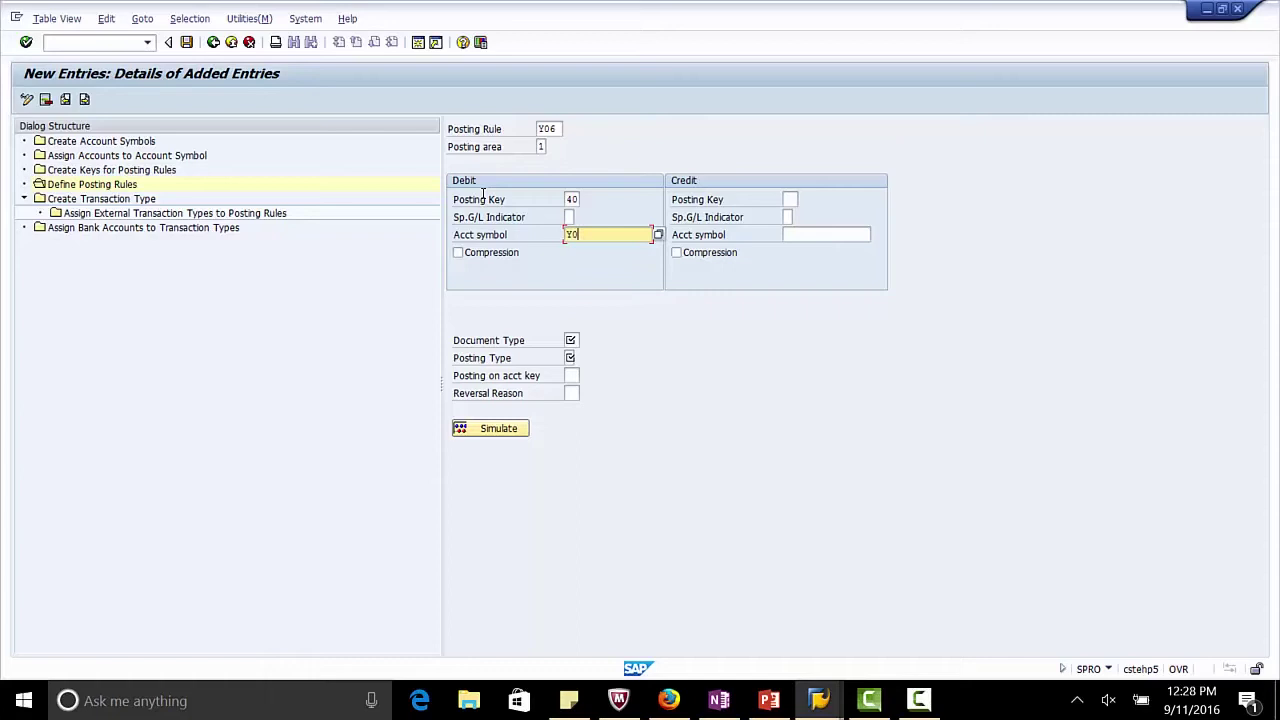
Give Y06 credit symbol Y6, document type SA and posting type 5, then save.
{"action": "left_click", "coordinate": [790, 199]}
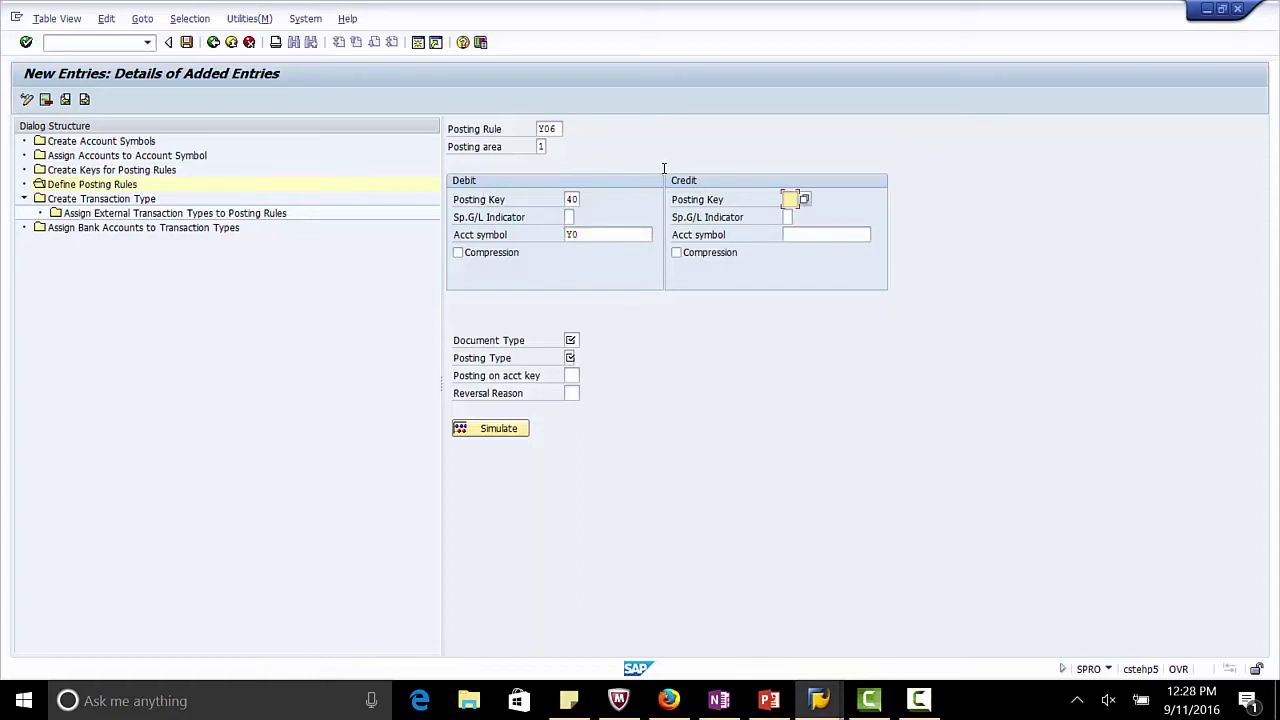
{"action": "left_click", "coordinate": [796, 233]}
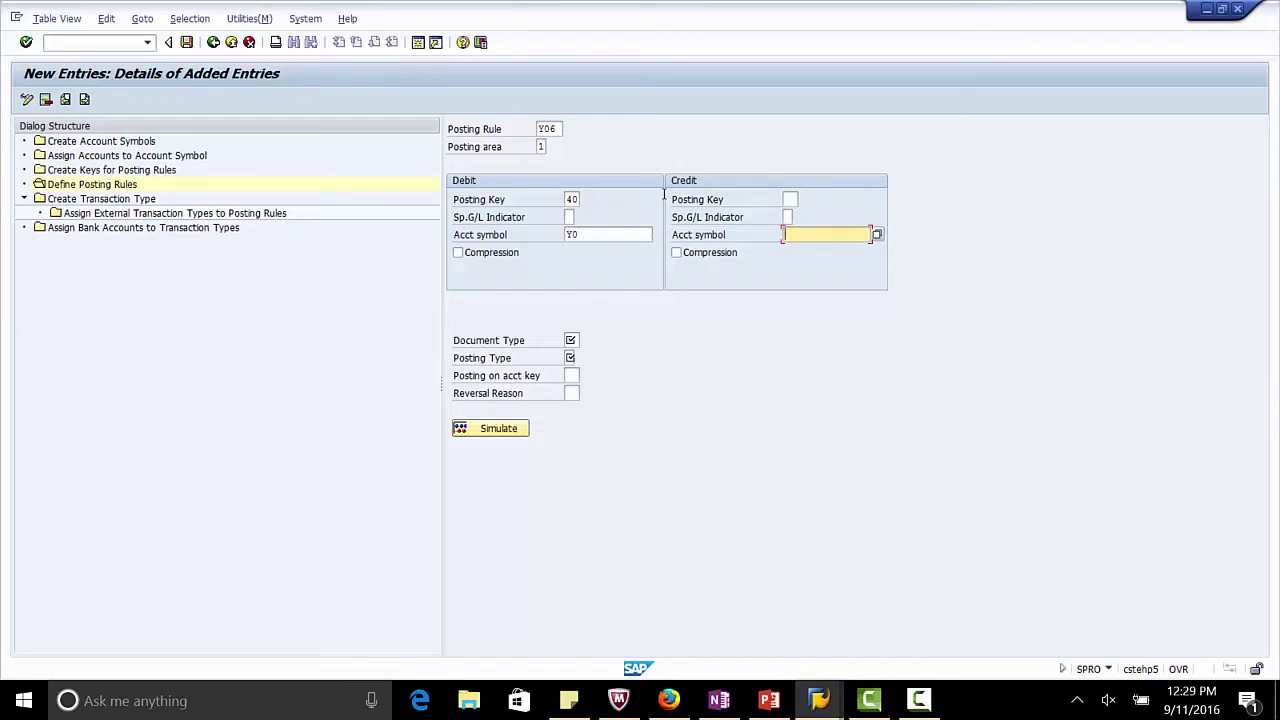
{"action": "type", "text": "Y6"}
{"action": "left_click", "coordinate": [570, 341]}
{"action": "type", "text": "SA"}
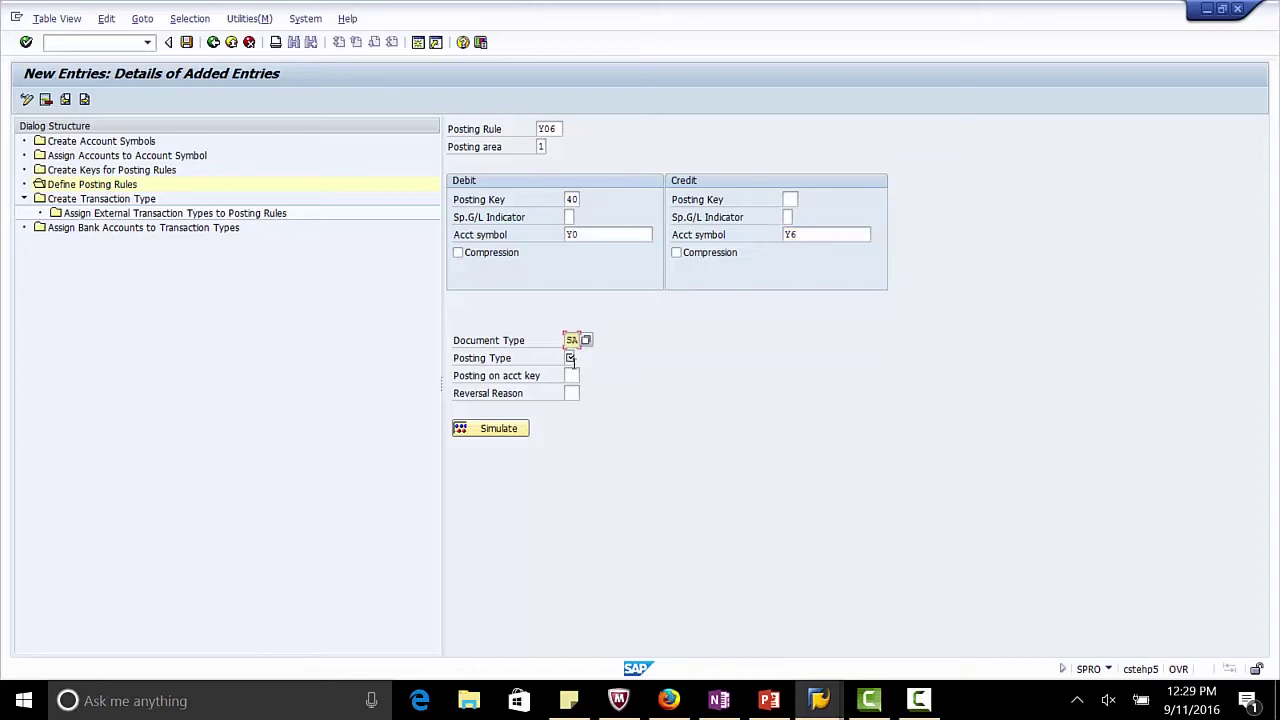
{"action": "key", "text": "Tab"}
{"action": "type", "text": "5"}
{"action": "key", "text": "Return"}
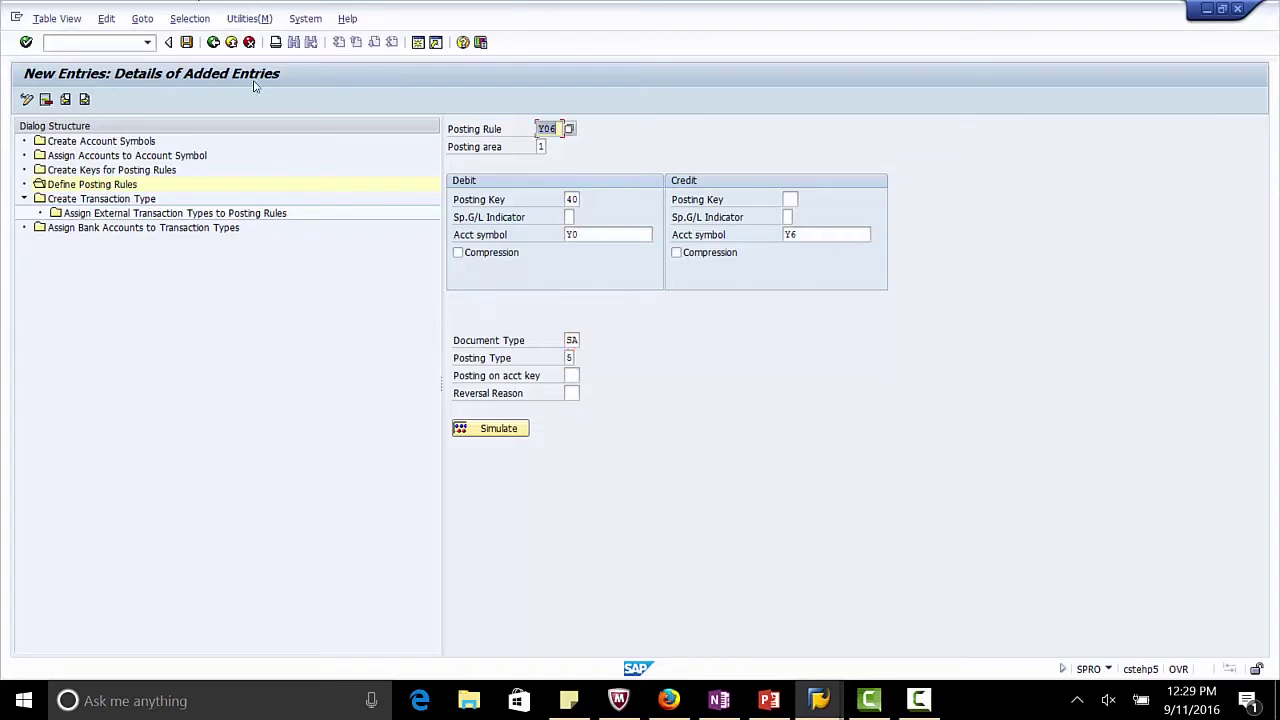
{"action": "left_click", "coordinate": [186, 42]}
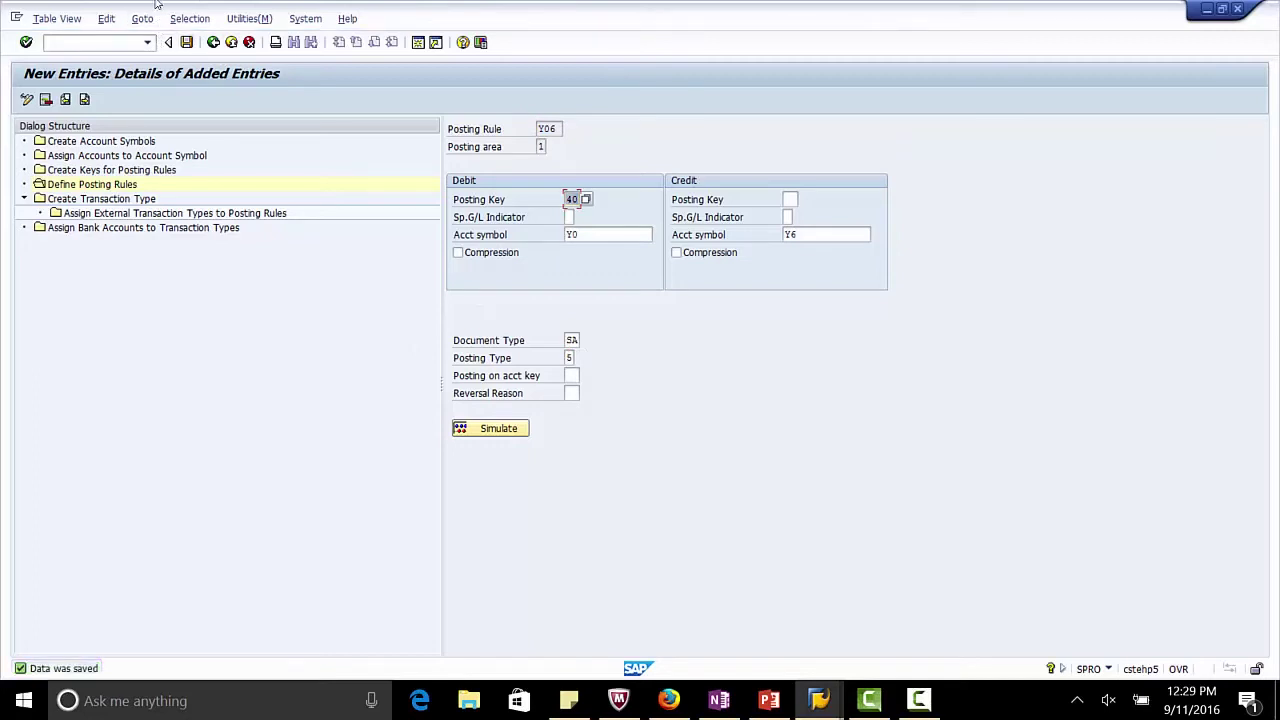
Create posting rule Y08 for area 1 with debit key 40 and symbol Y0.
{"action": "left_click", "coordinate": [84, 100]}
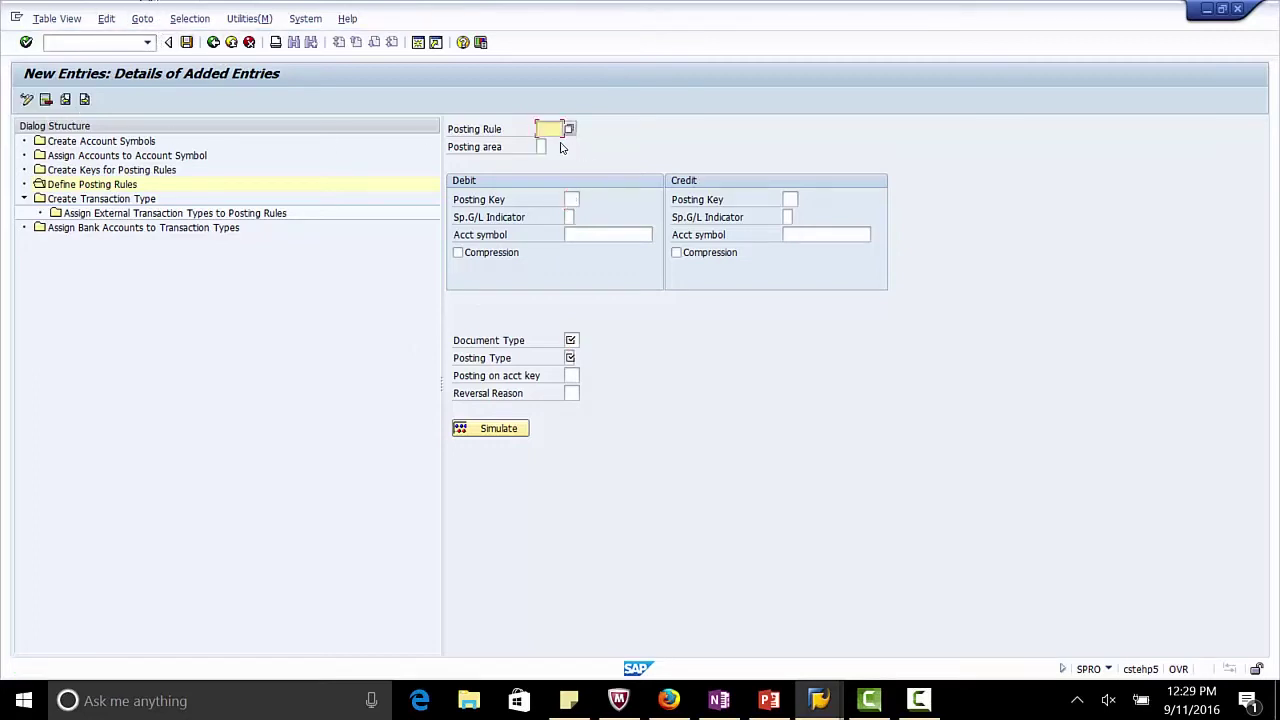
{"action": "type", "text": "Y08"}
{"action": "left_click", "coordinate": [538, 147]}
{"action": "type", "text": "1"}
{"action": "left_click", "coordinate": [572, 200]}
{"action": "type", "text": "40"}
{"action": "left_click", "coordinate": [595, 237]}
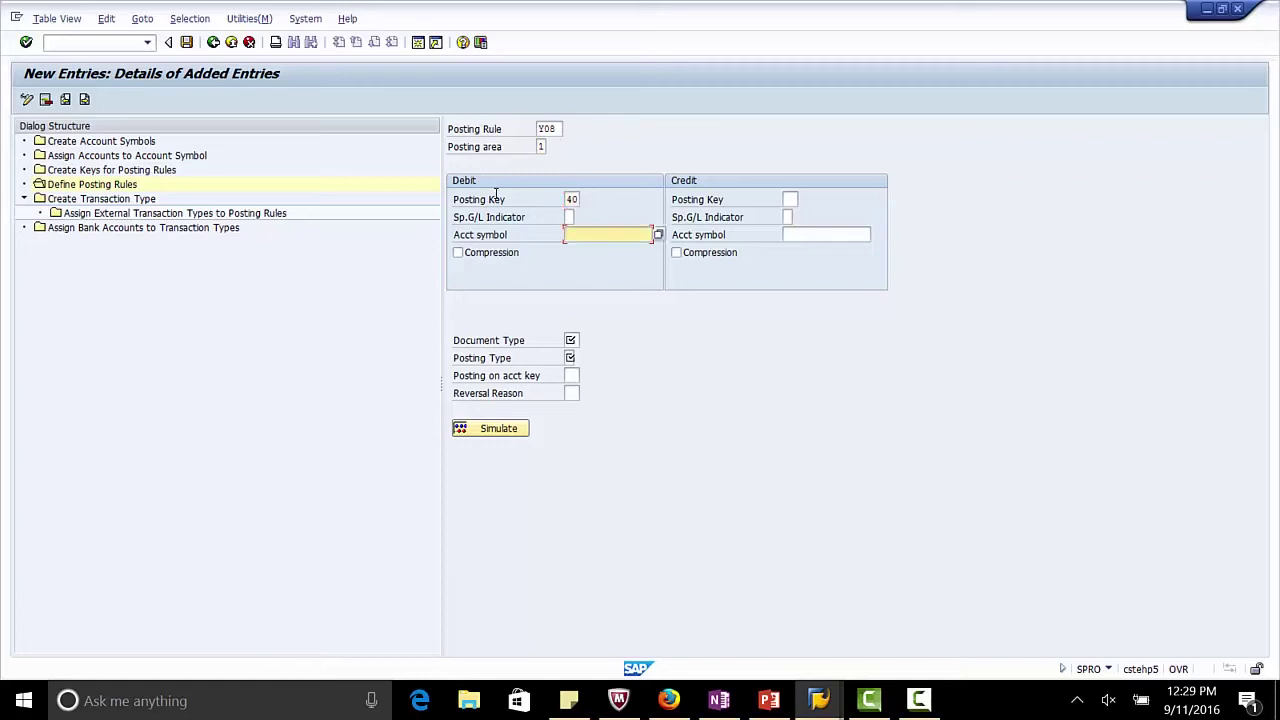
{"action": "type", "text": "Y0"}
Give Y08 credit symbol Y8, document type SA and posting type 5, then save.
{"action": "left_click", "coordinate": [810, 236]}
{"action": "type", "text": "Y8"}
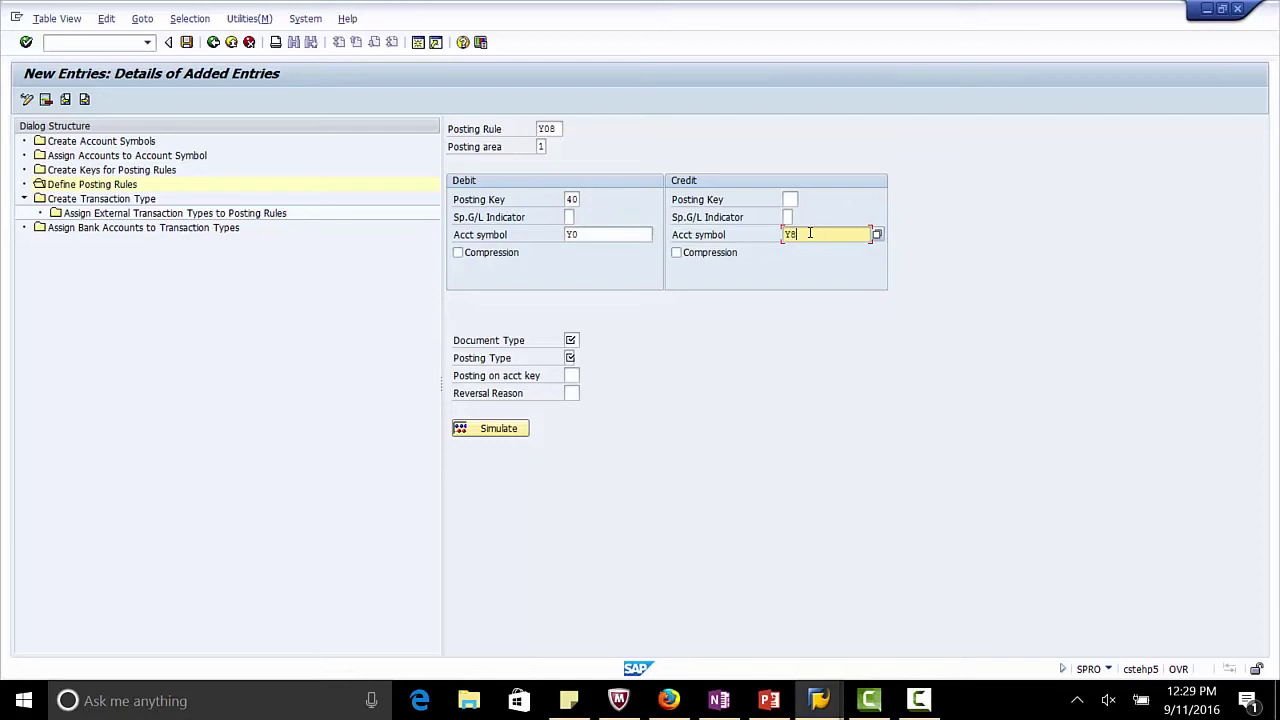
{"action": "left_click", "coordinate": [570, 342]}
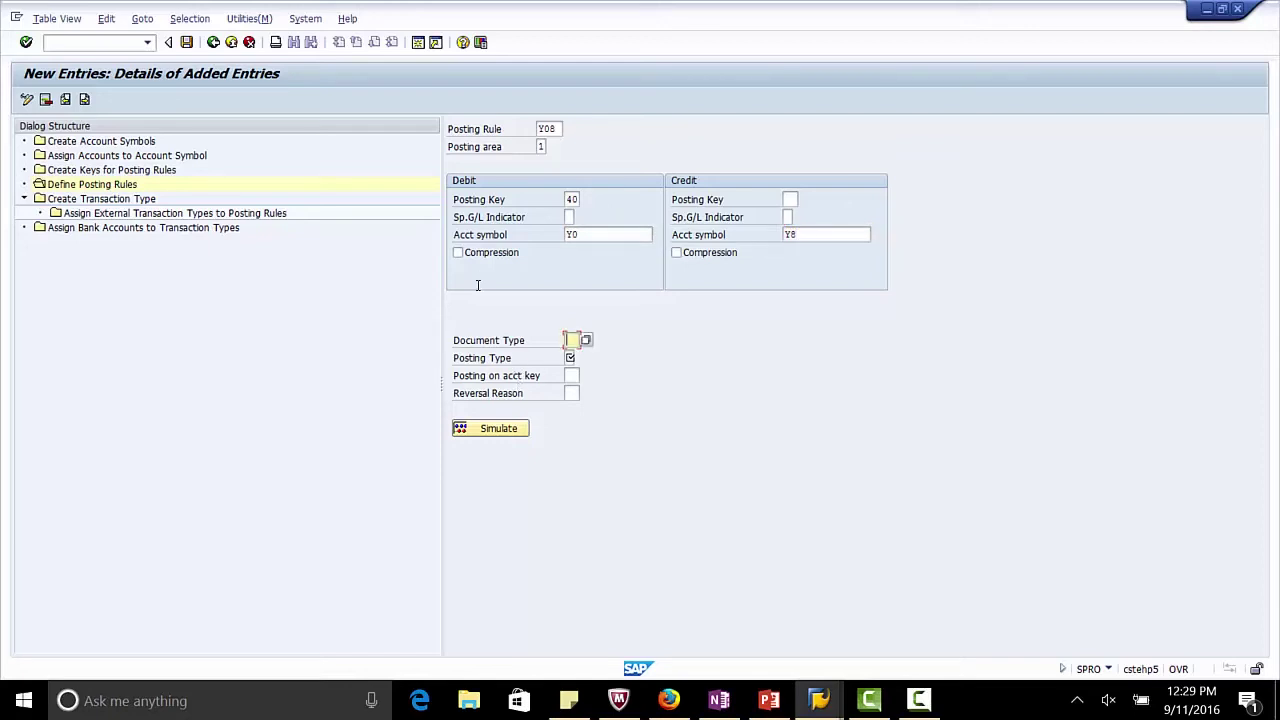
{"action": "type", "text": "SA"}
{"action": "key", "text": "Tab"}
{"action": "type", "text": "5"}
{"action": "key", "text": "Return"}
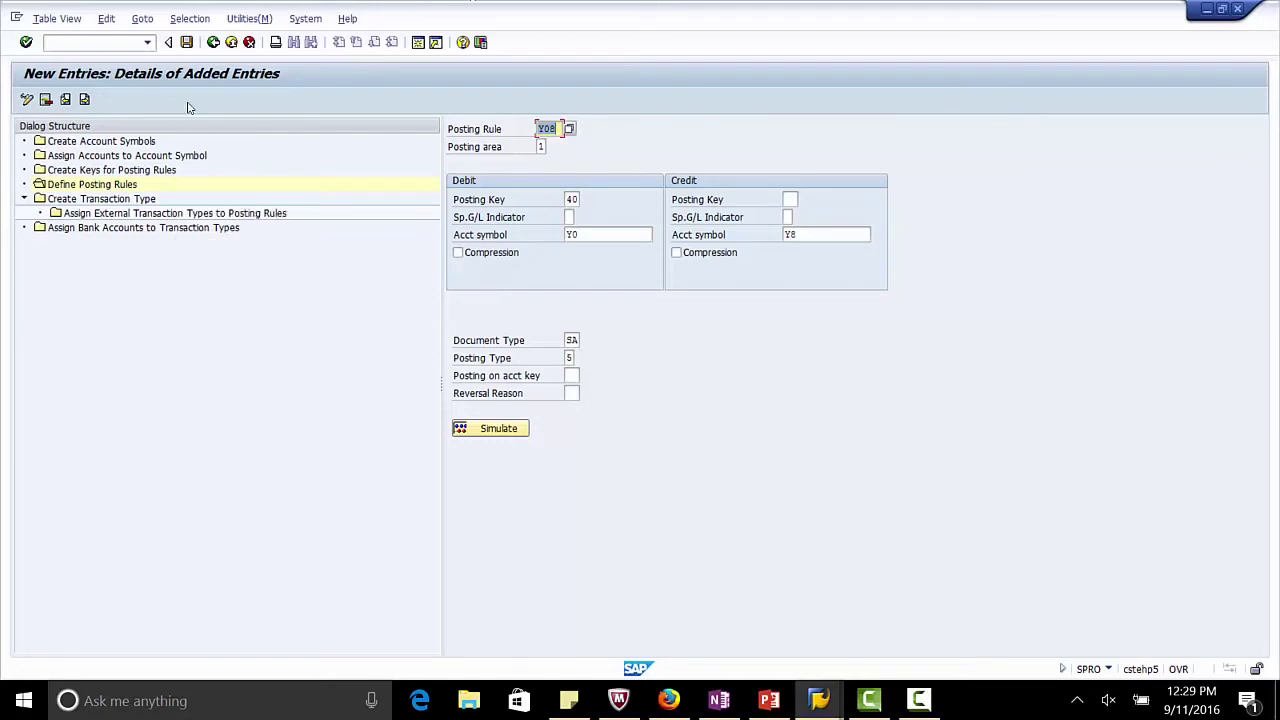
{"action": "left_click", "coordinate": [187, 43]}
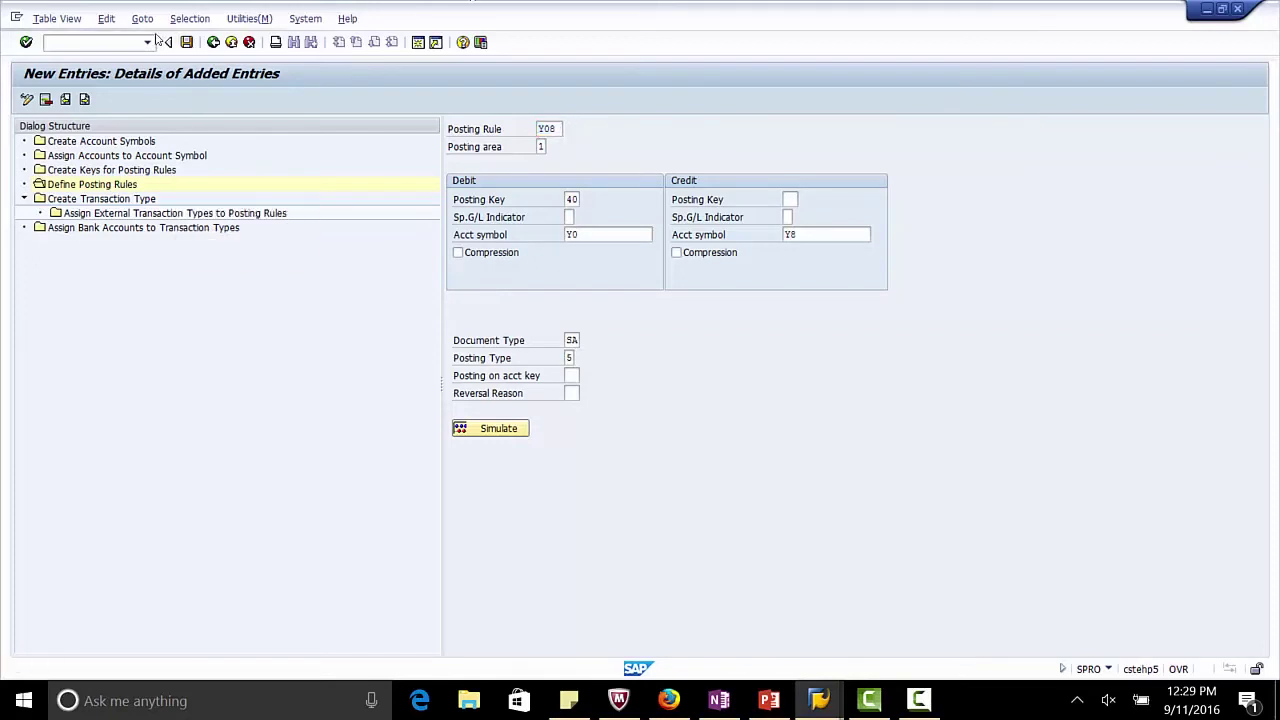
Create posting rule Y30 with debit symbol Y3 and credit key 50 with symbol Y0.
{"action": "left_click", "coordinate": [84, 100]}
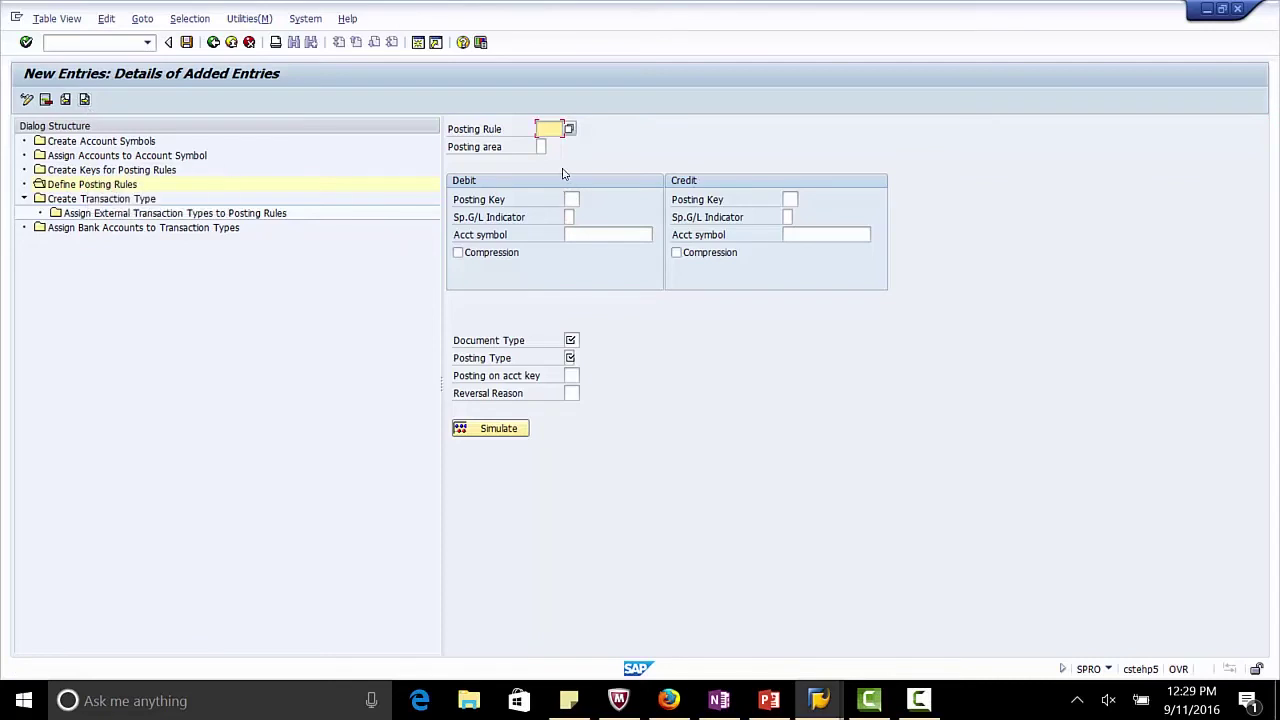
{"action": "type", "text": "Y30"}
{"action": "left_click", "coordinate": [593, 235]}
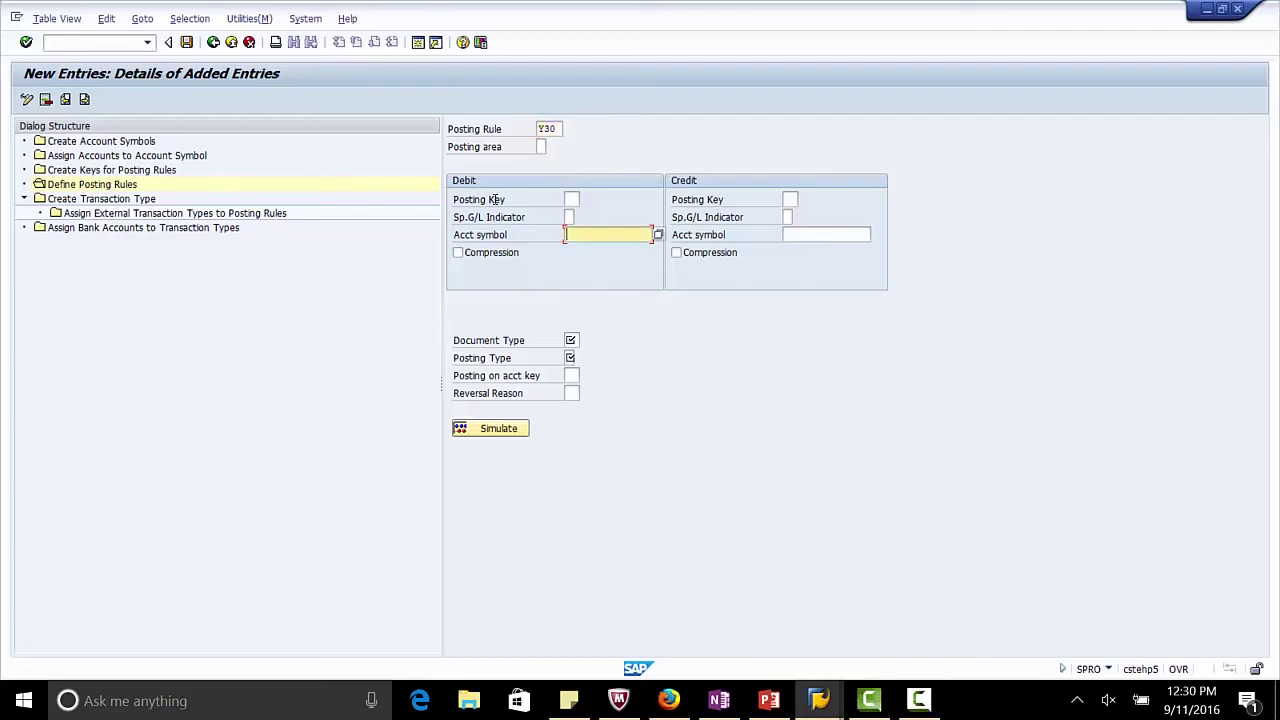
{"action": "type", "text": "Y3"}
{"action": "left_click", "coordinate": [790, 199]}
{"action": "type", "text": "50"}
{"action": "left_click", "coordinate": [831, 234]}
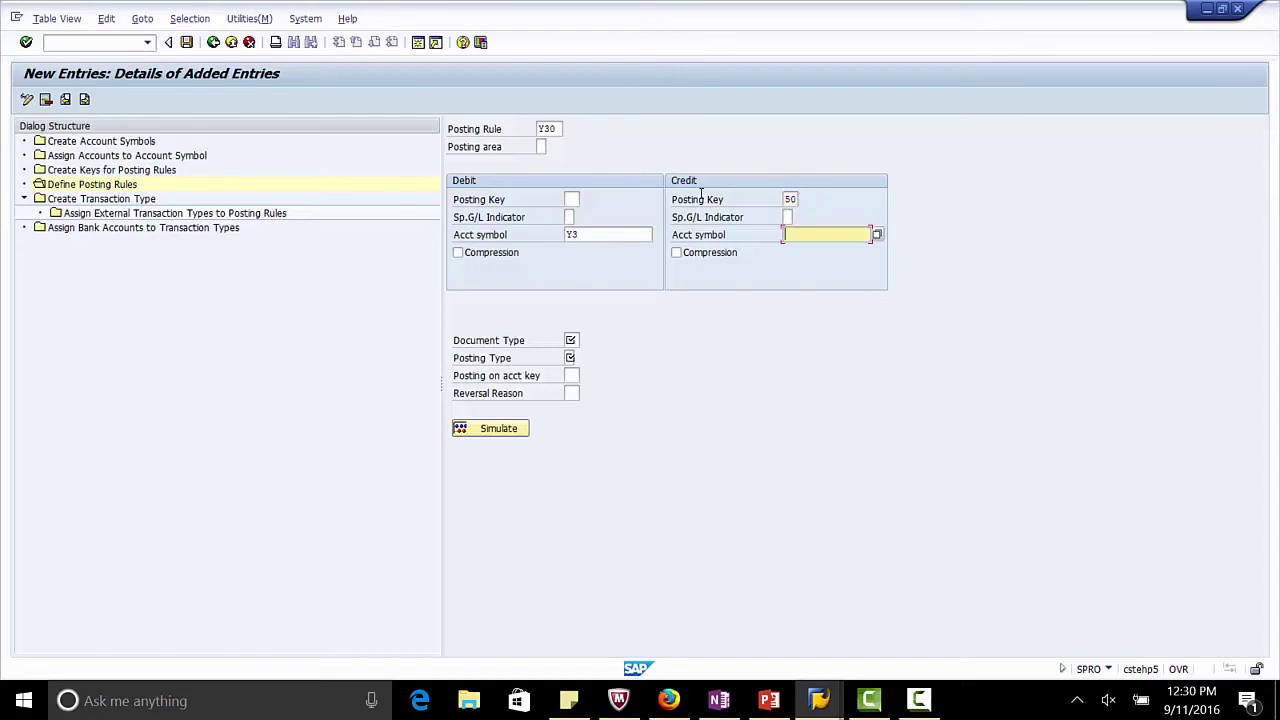
{"action": "type", "text": "Y0"}
Complete Y30 with document type SA, posting type 4 and posting area 1, then save.
{"action": "key", "text": "Return"}
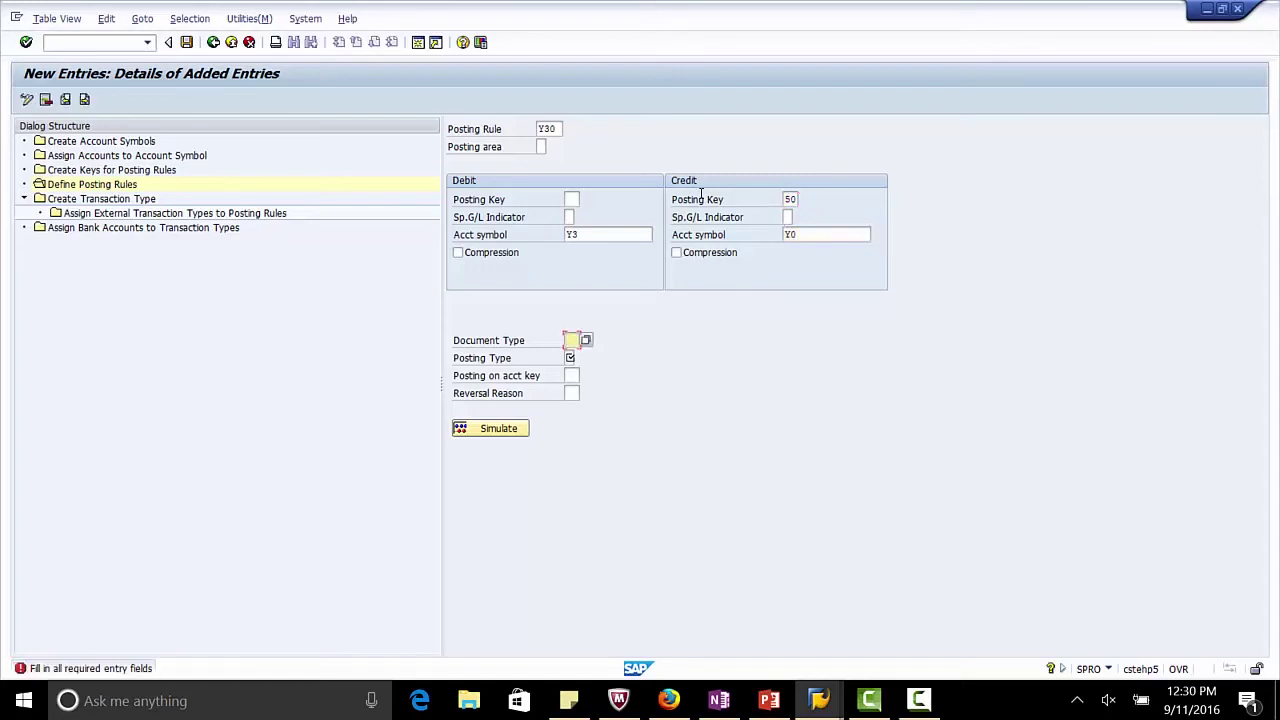
{"action": "type", "text": "SA"}
{"action": "left_click", "coordinate": [568, 357]}
{"action": "type", "text": "4"}
{"action": "key", "text": "Return"}
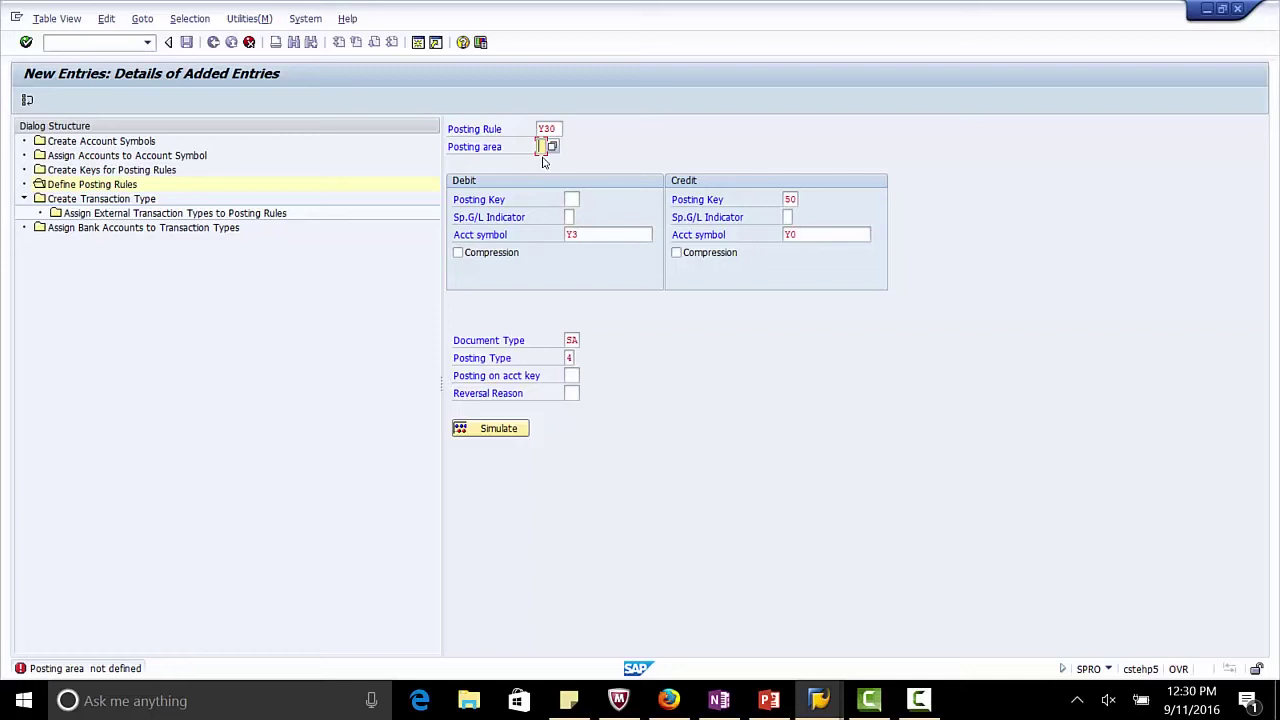
{"action": "type", "text": "1"}
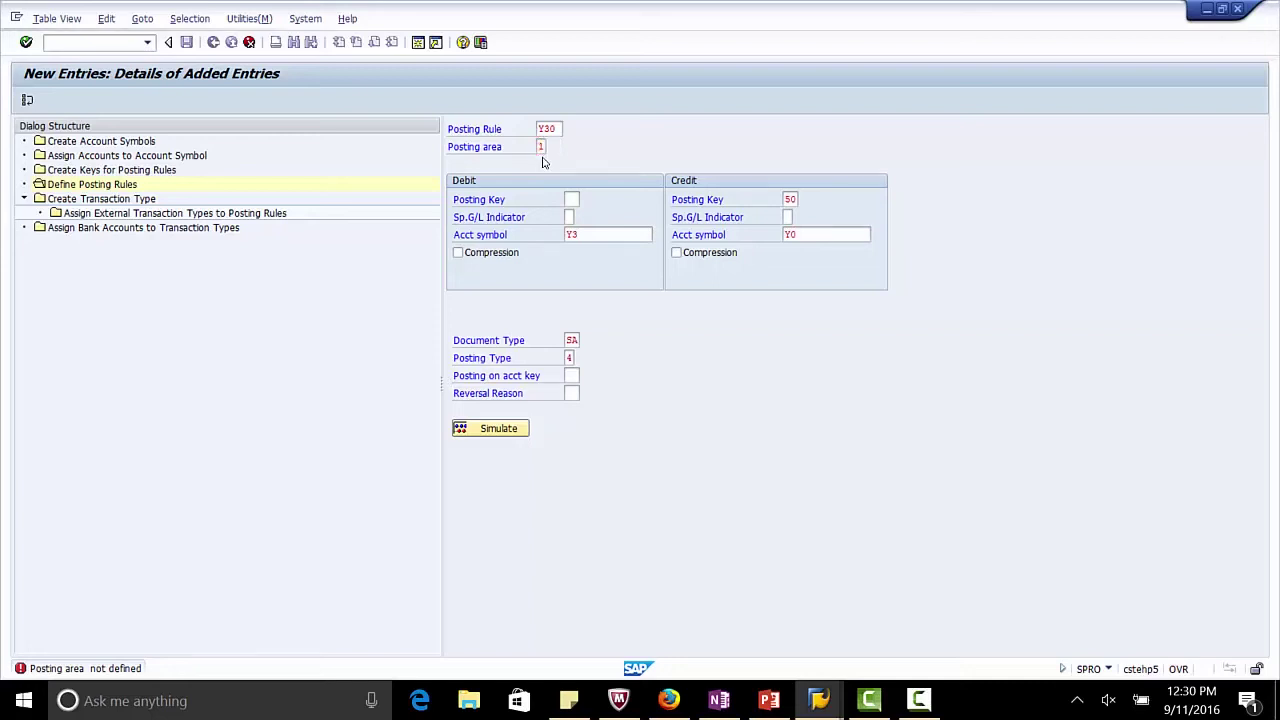
{"action": "key", "text": "Return"}
{"action": "left_click", "coordinate": [186, 42]}
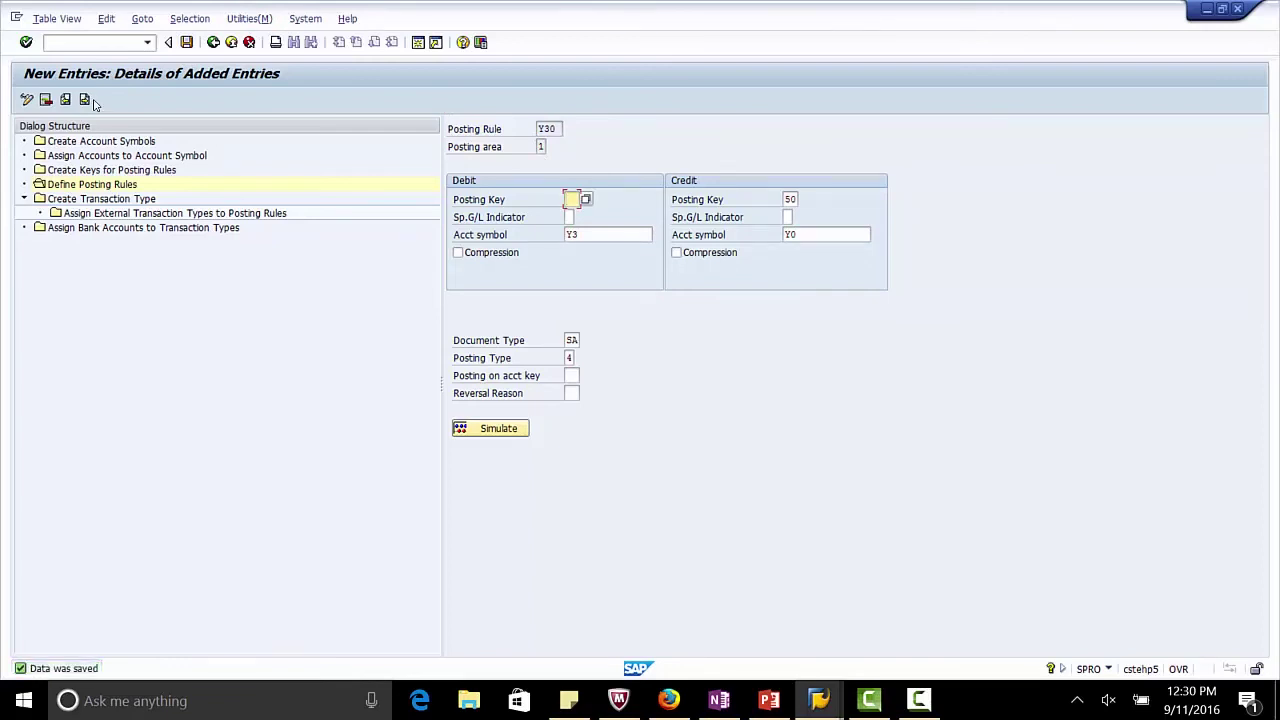
Create posting rule Y50 for area 1 with debit symbol Y5.
{"action": "left_click", "coordinate": [84, 99]}
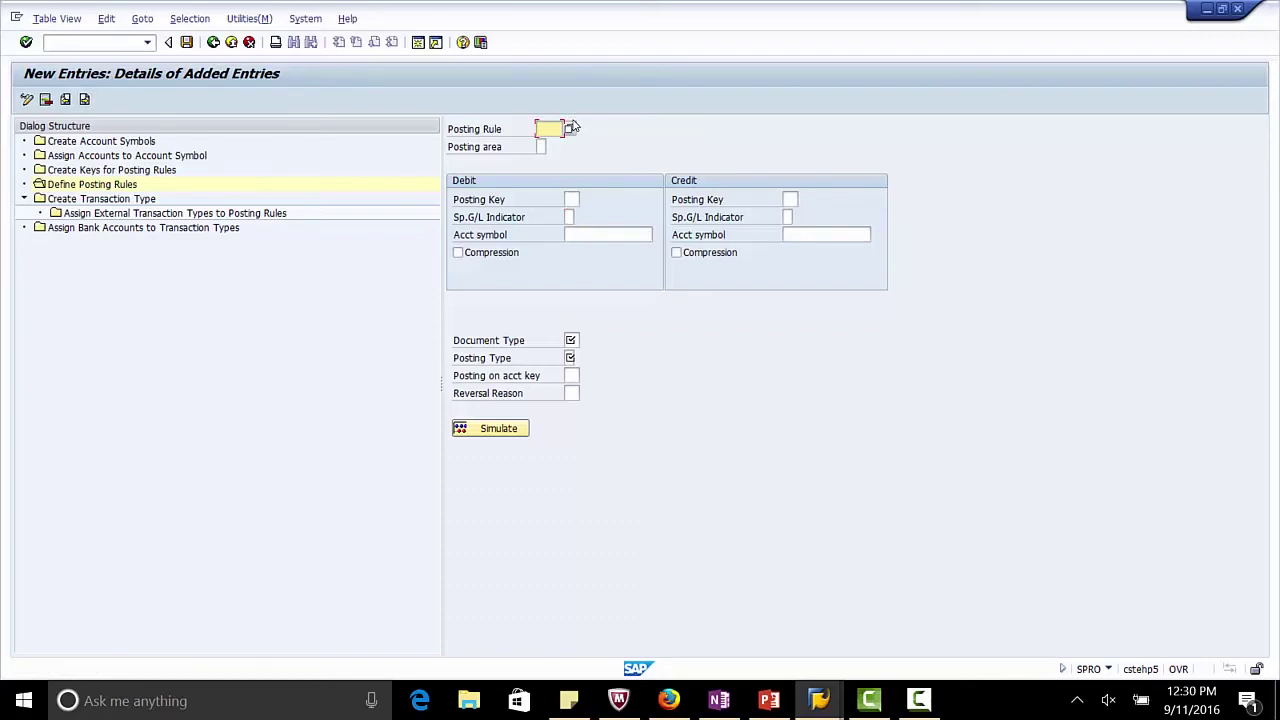
{"action": "type", "text": "Y50"}
{"action": "left_click", "coordinate": [541, 147]}
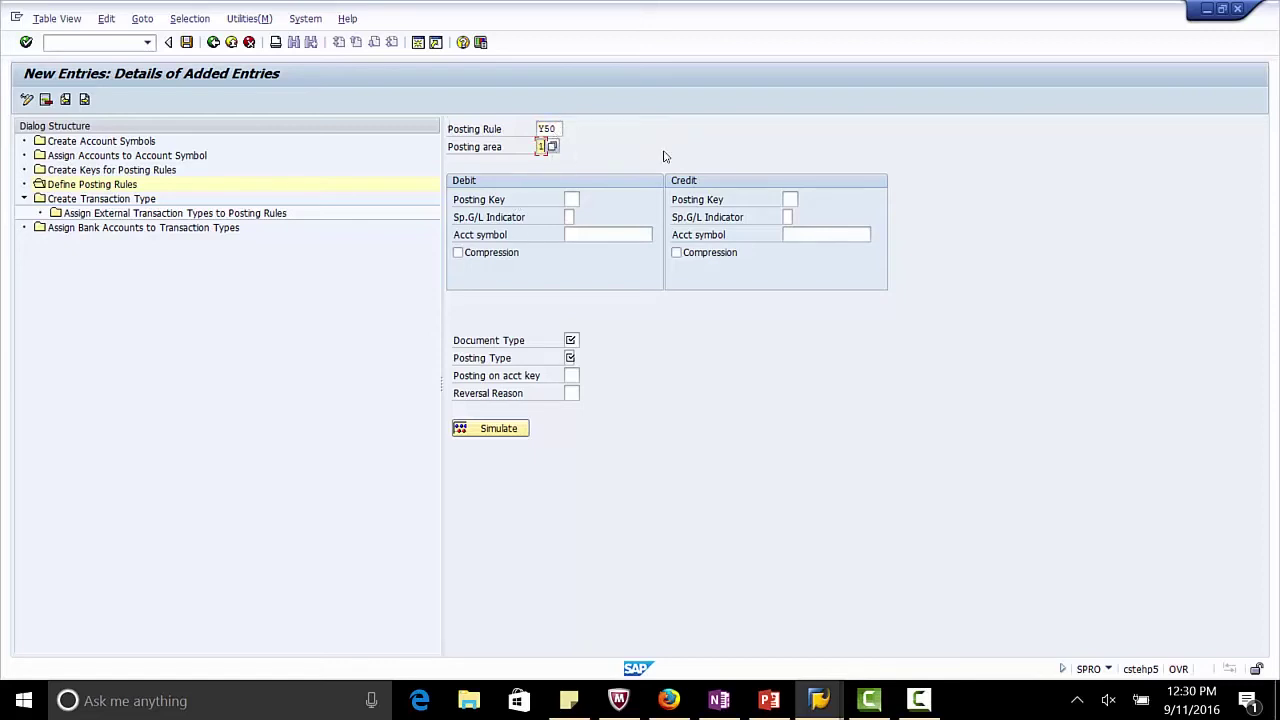
{"action": "type", "text": "1"}
{"action": "key", "text": "Return"}
{"action": "type", "text": "Y5"}
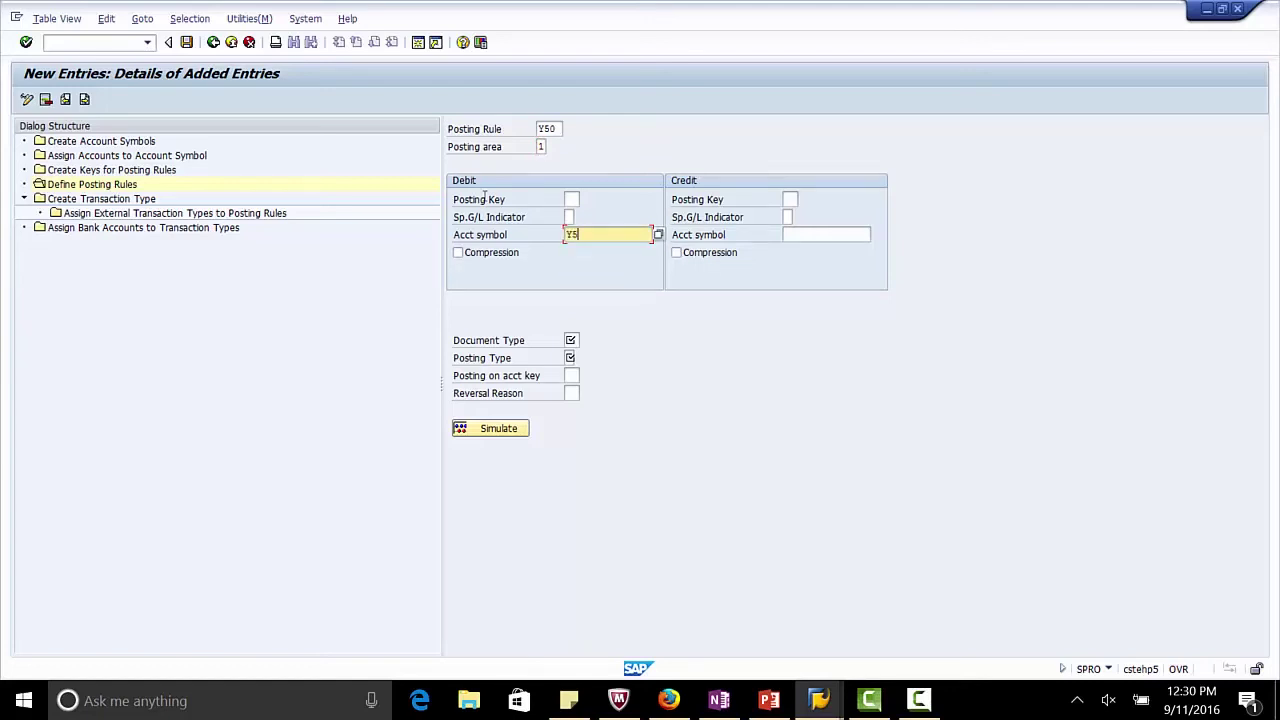
Give Y50 credit key 50 with symbol Y0, document type SA and posting type 4, then save.
{"action": "left_click", "coordinate": [790, 199]}
{"action": "type", "text": "50"}
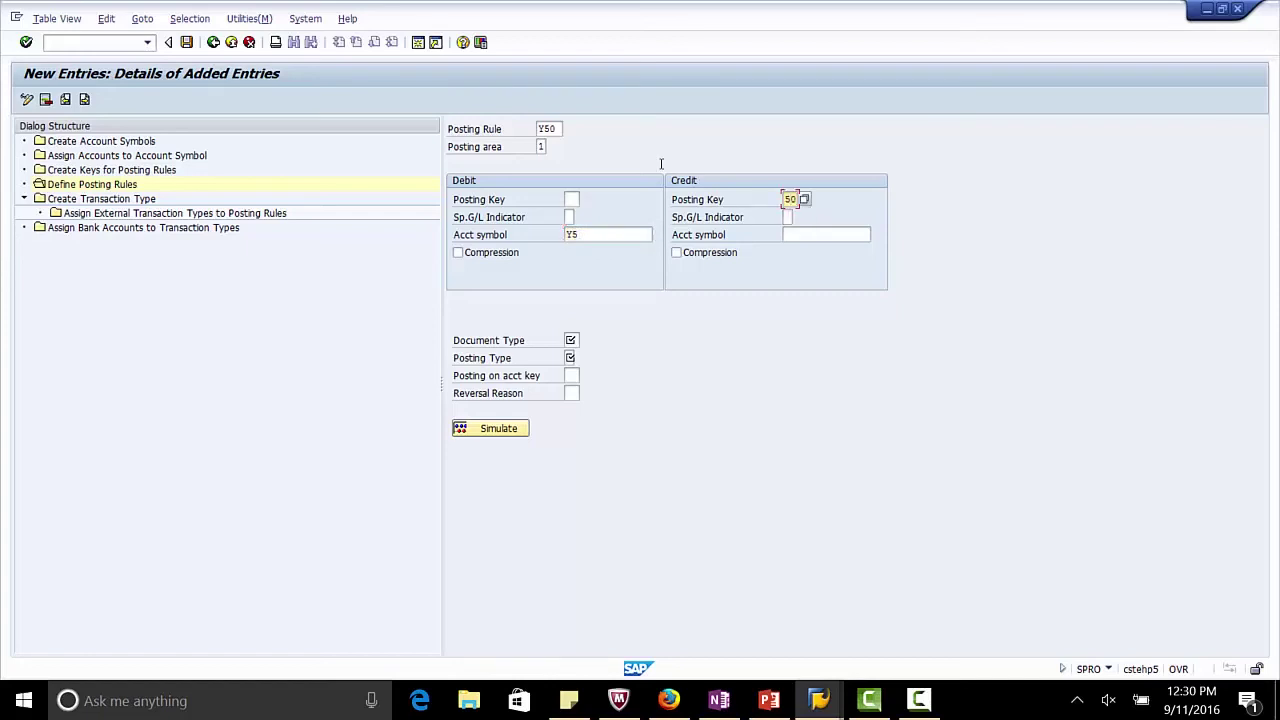
{"action": "left_click", "coordinate": [822, 232]}
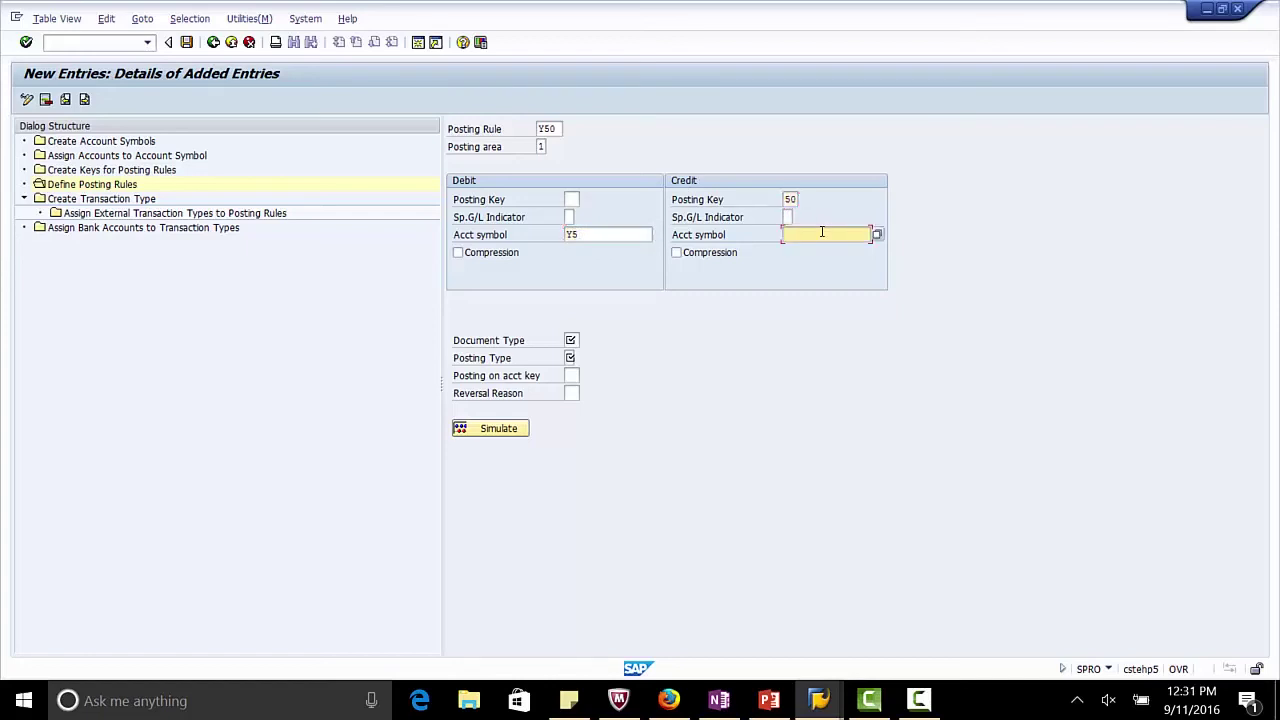
{"action": "type", "text": "Y0"}
{"action": "left_click", "coordinate": [576, 340]}
{"action": "type", "text": "SA"}
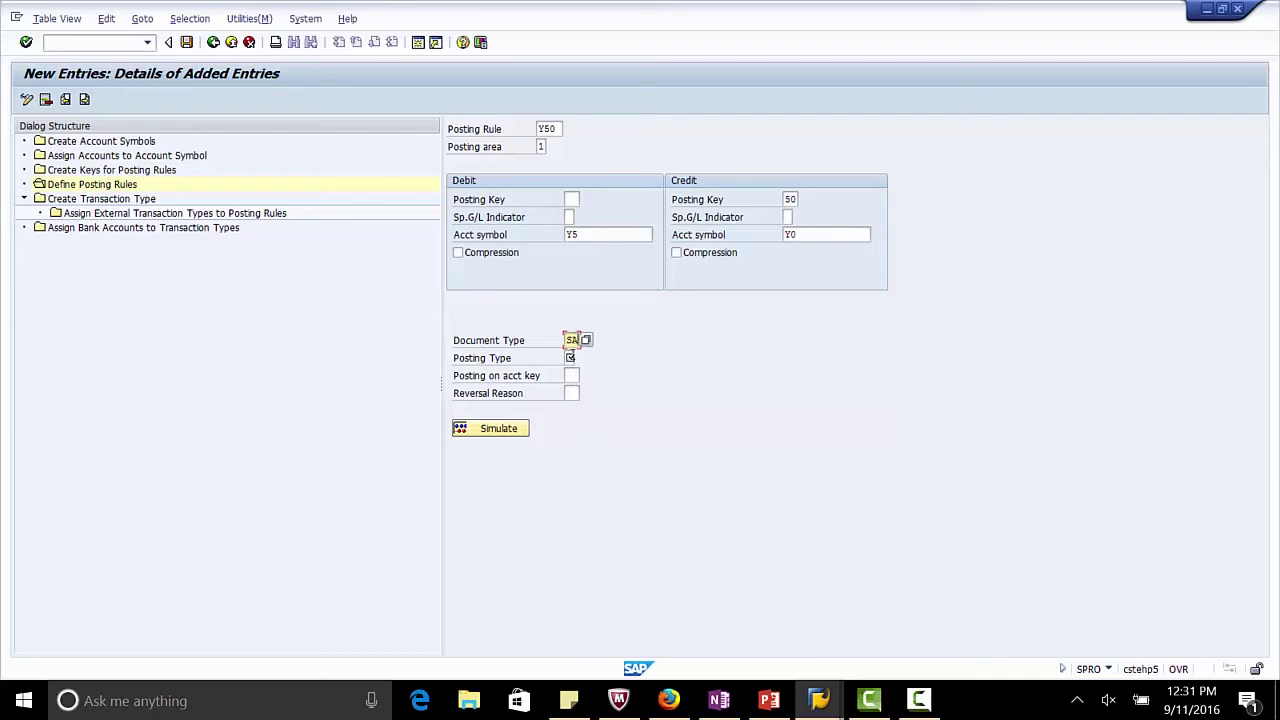
{"action": "left_click", "coordinate": [569, 357]}
{"action": "type", "text": "4"}
{"action": "key", "text": "Return"}
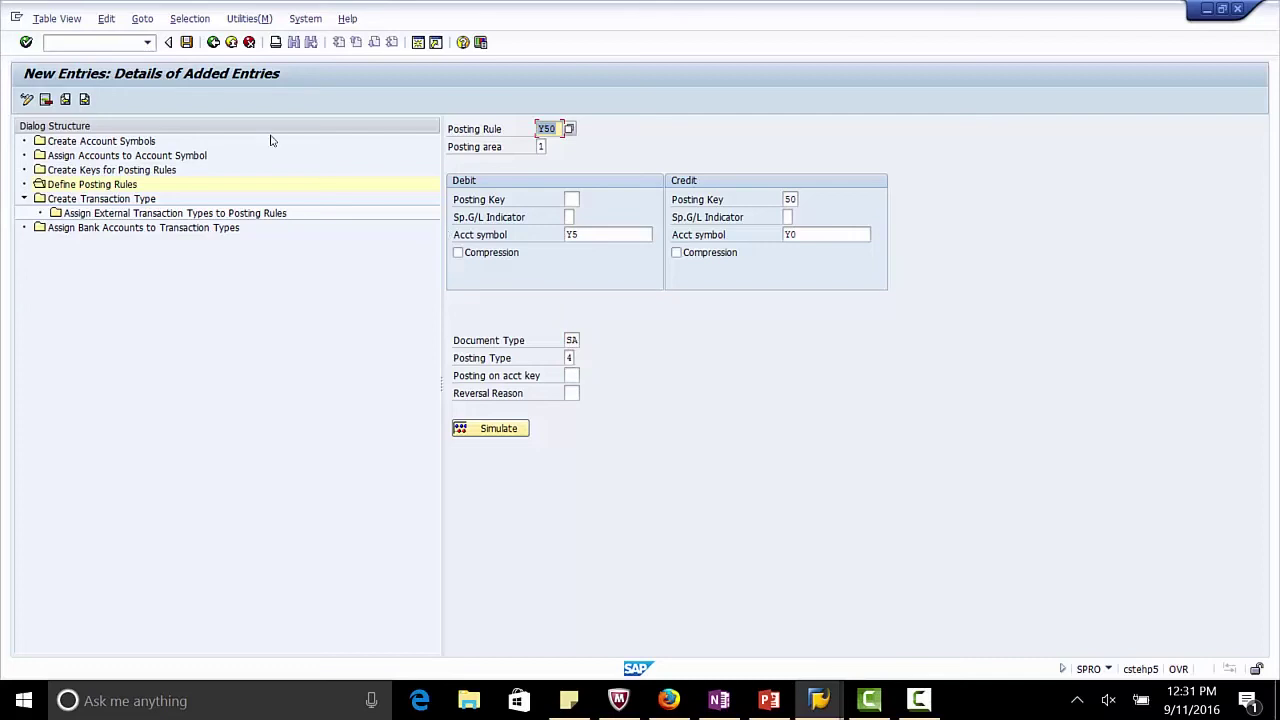
{"action": "left_click", "coordinate": [186, 41]}
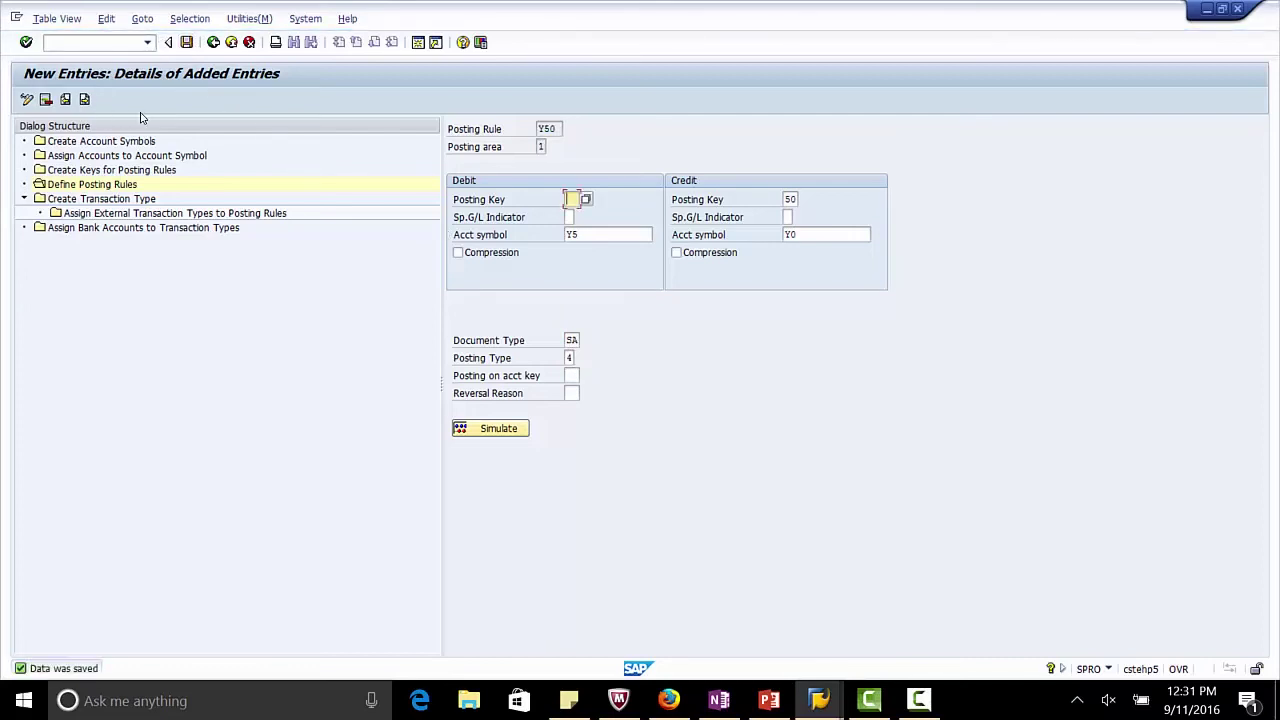
{"action": "left_click", "coordinate": [66, 97]}
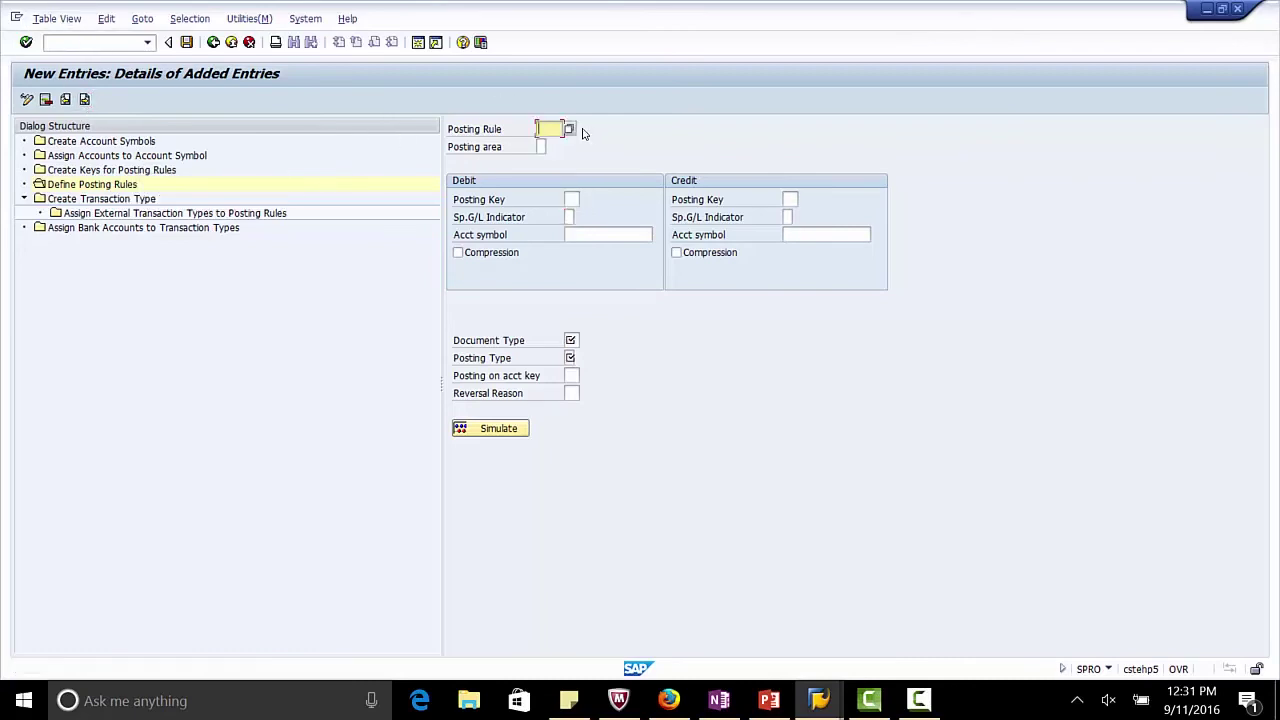
Start posting rule Y80 in posting area 1 with debit account symbol Y8.
{"action": "type", "text": "Y"}
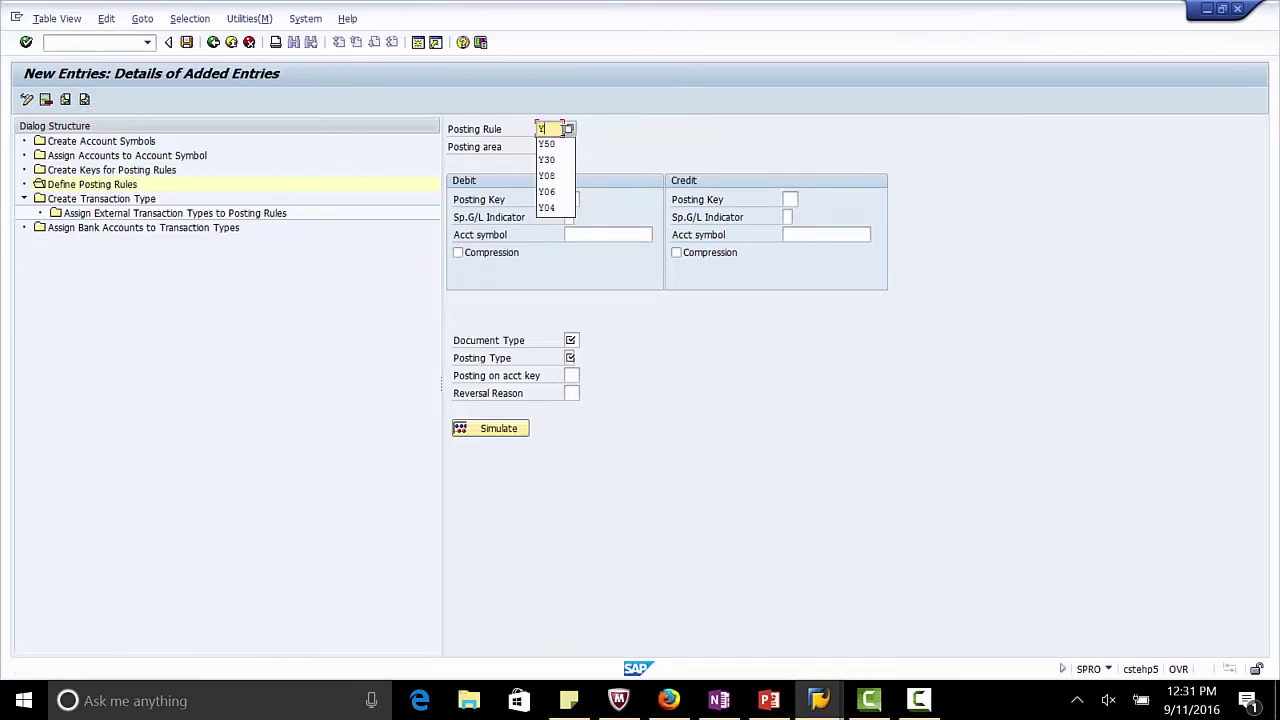
{"action": "type", "text": "80"}
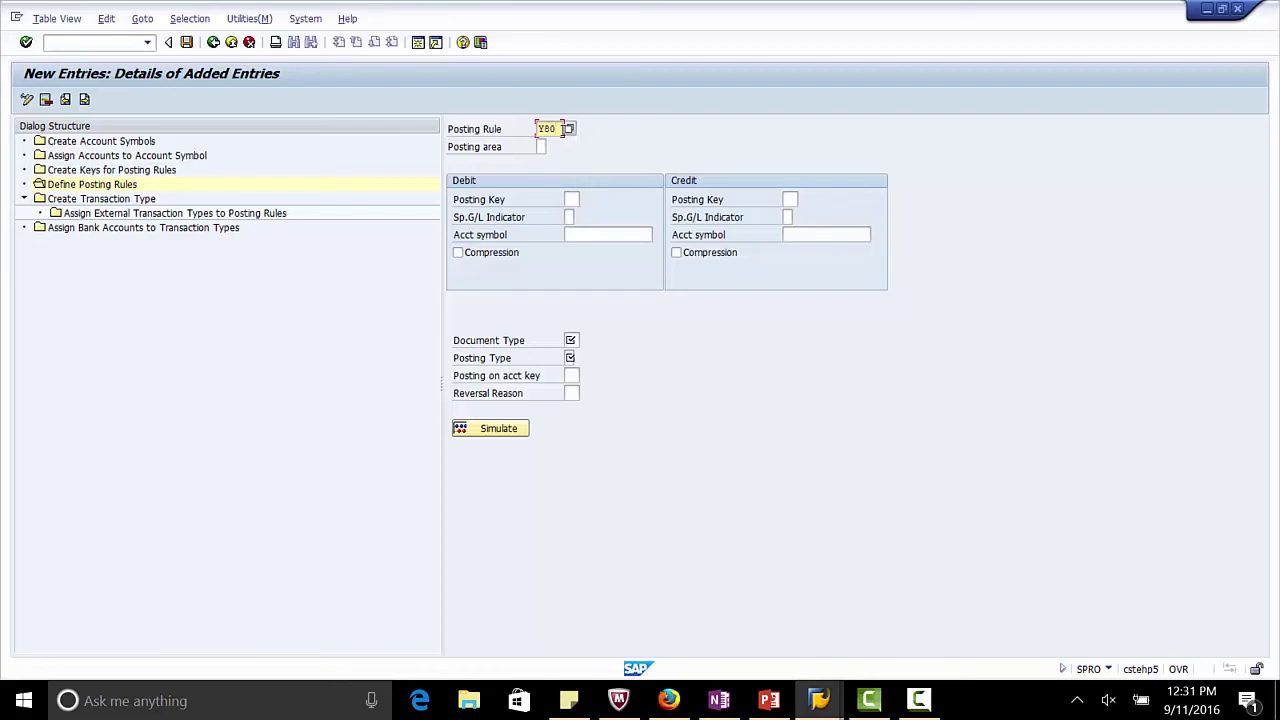
{"action": "left_click", "coordinate": [541, 147]}
{"action": "type", "text": "1"}
{"action": "key", "text": "Tab"}
{"action": "key", "text": "Tab"}
{"action": "key", "text": "Tab"}
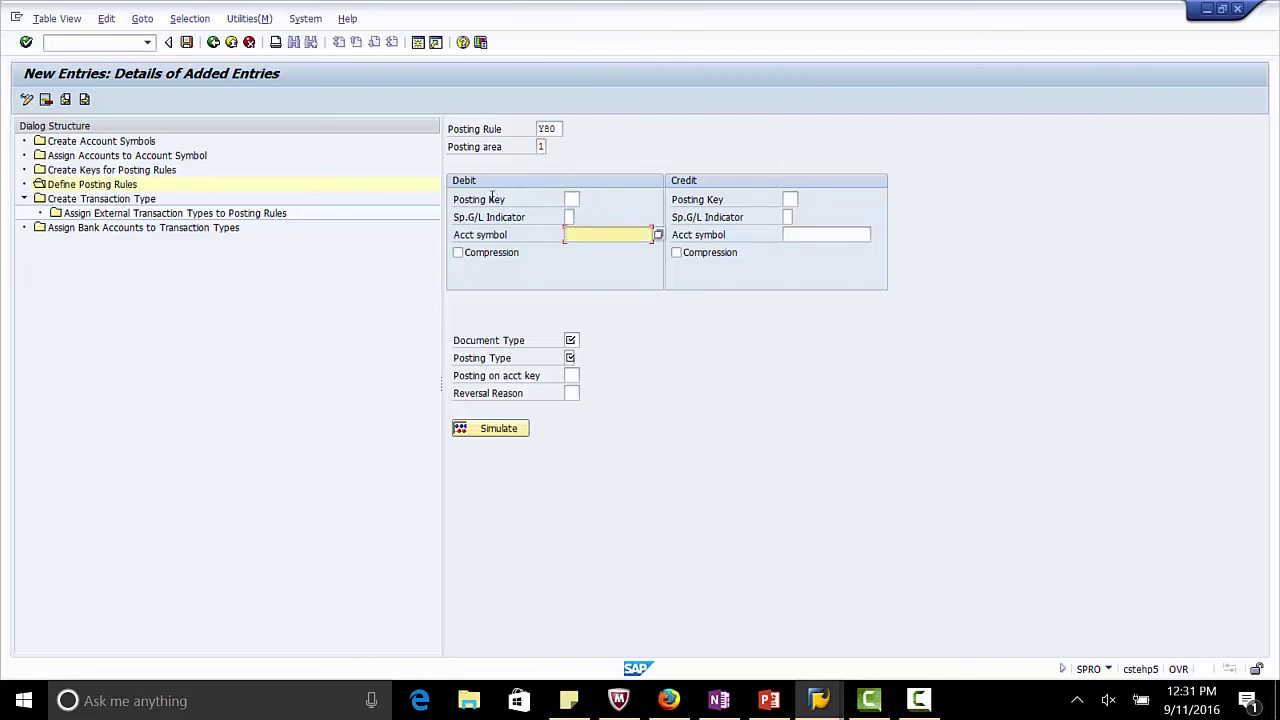
{"action": "type", "text": "Y8"}
Give Y80 credit key 50, credit symbol Y0, document type SA and posting type 4, then save.
{"action": "left_click", "coordinate": [788, 199]}
{"action": "type", "text": "50"}
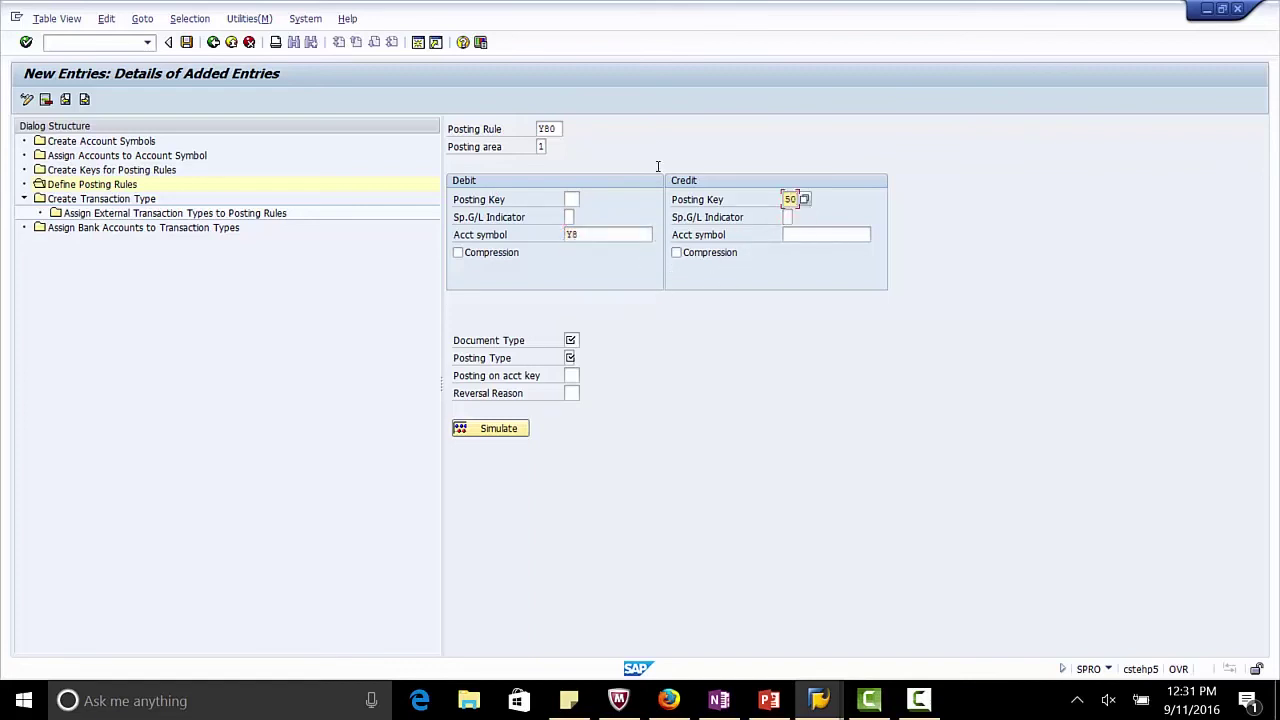
{"action": "left_click", "coordinate": [813, 235]}
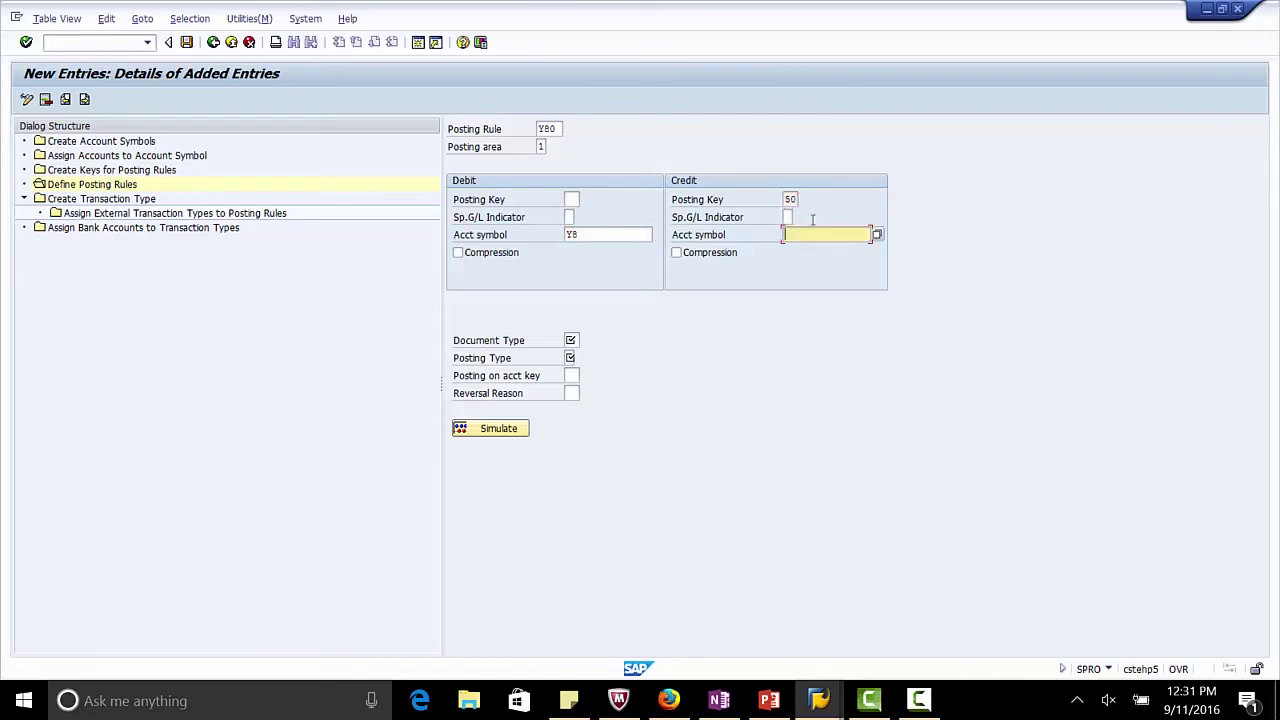
{"action": "type", "text": "Y0"}
{"action": "key", "text": "Tab"}
{"action": "type", "text": "SA"}
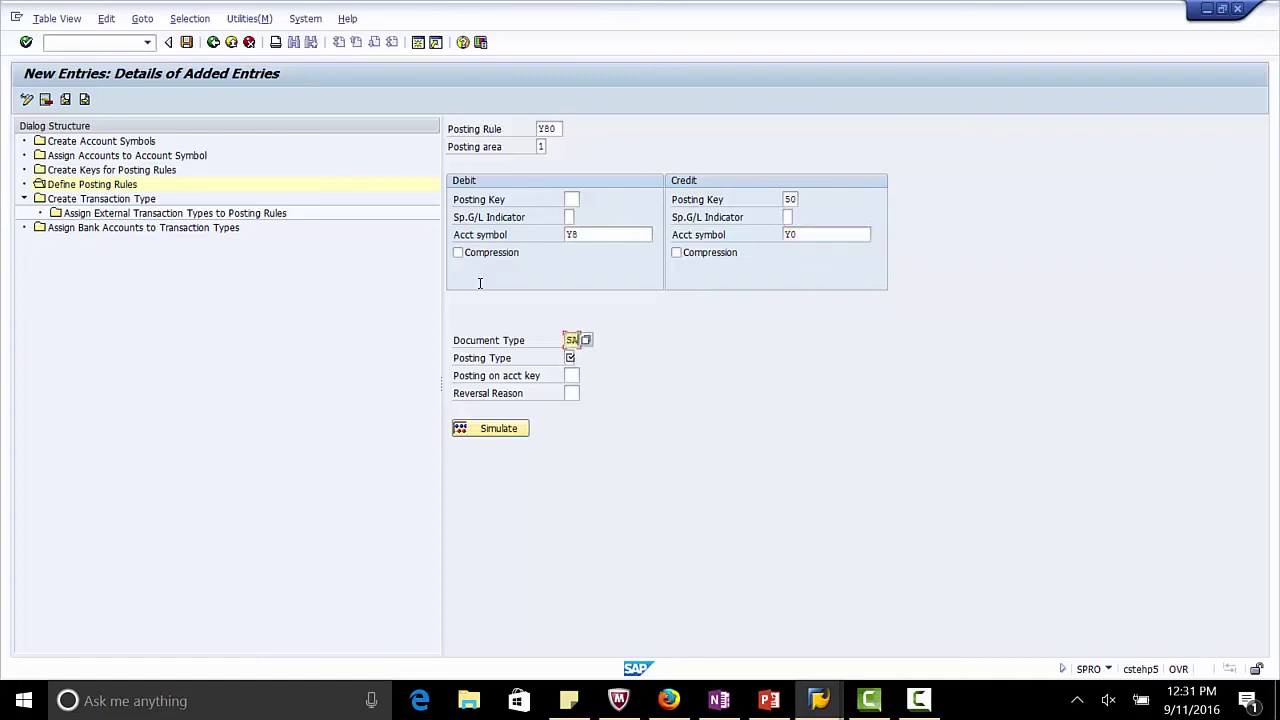
{"action": "left_click", "coordinate": [570, 360]}
{"action": "type", "text": "4"}
{"action": "key", "text": "Return"}
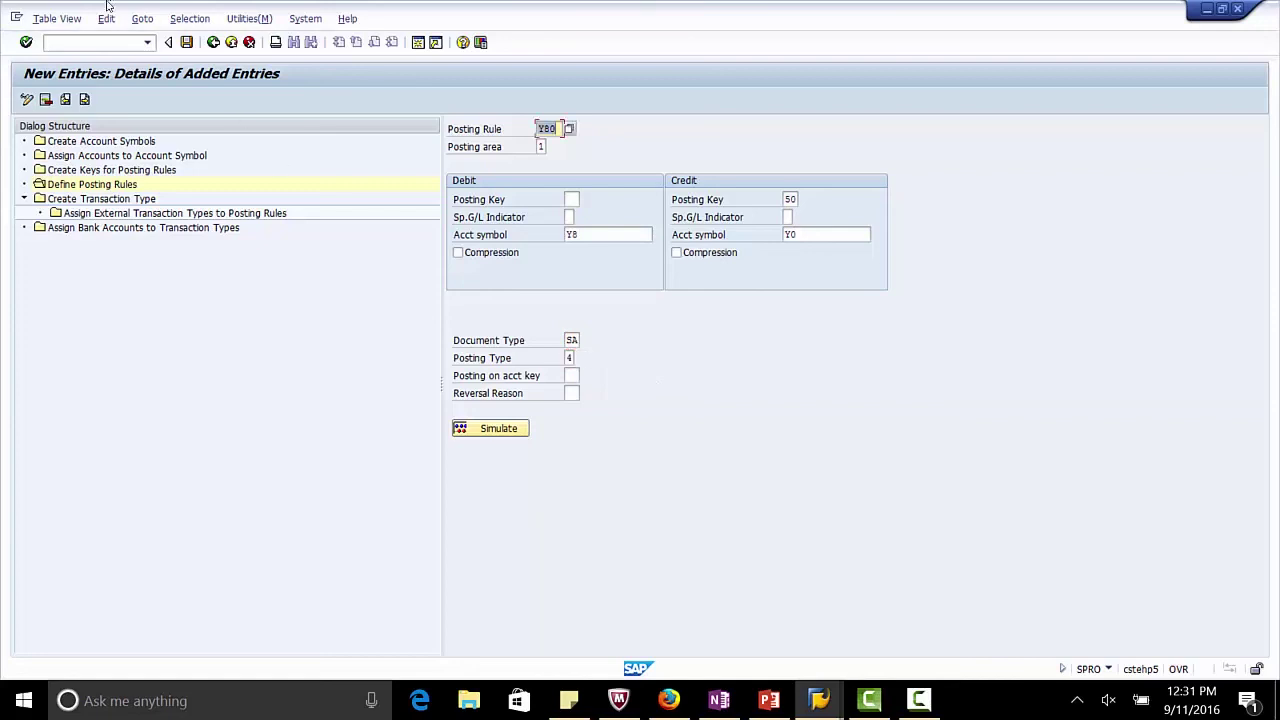
{"action": "left_click", "coordinate": [186, 42]}
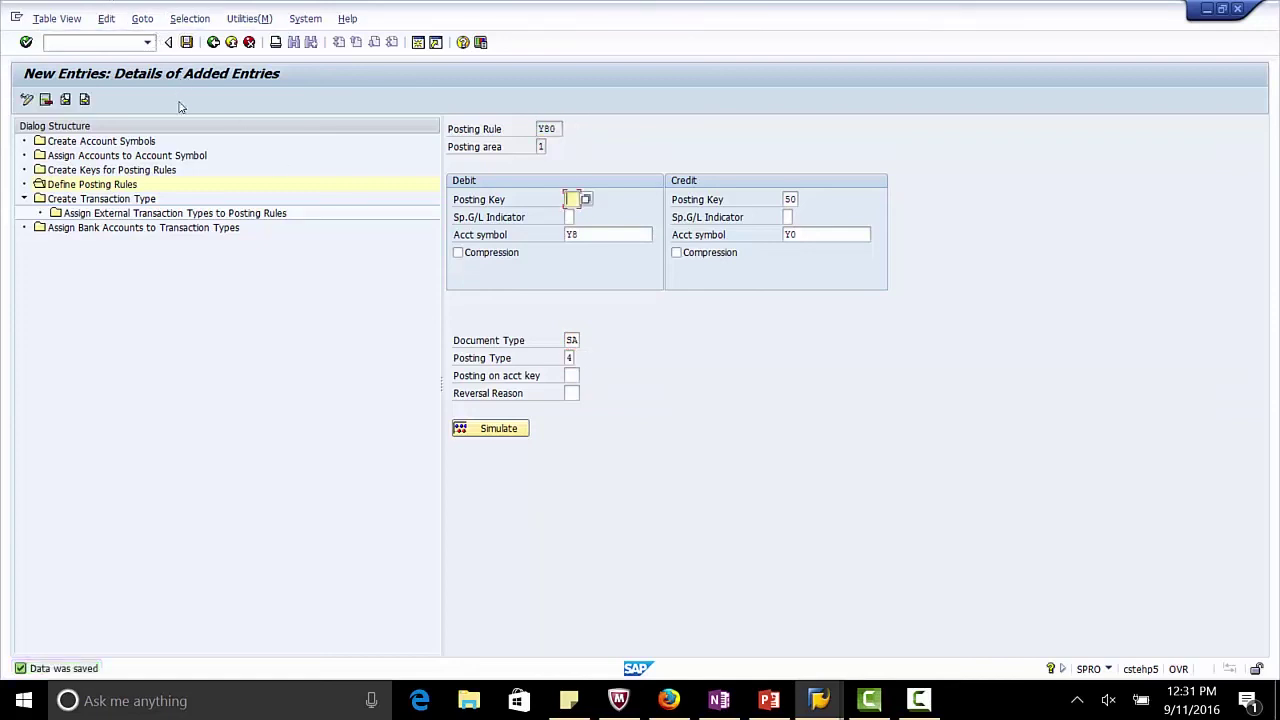
Add transaction type BAI named 'BANK ADMINISTRATIVE INSTITUTE' under Create Transaction Type and save it.
{"action": "double_click", "coordinate": [128, 200]}
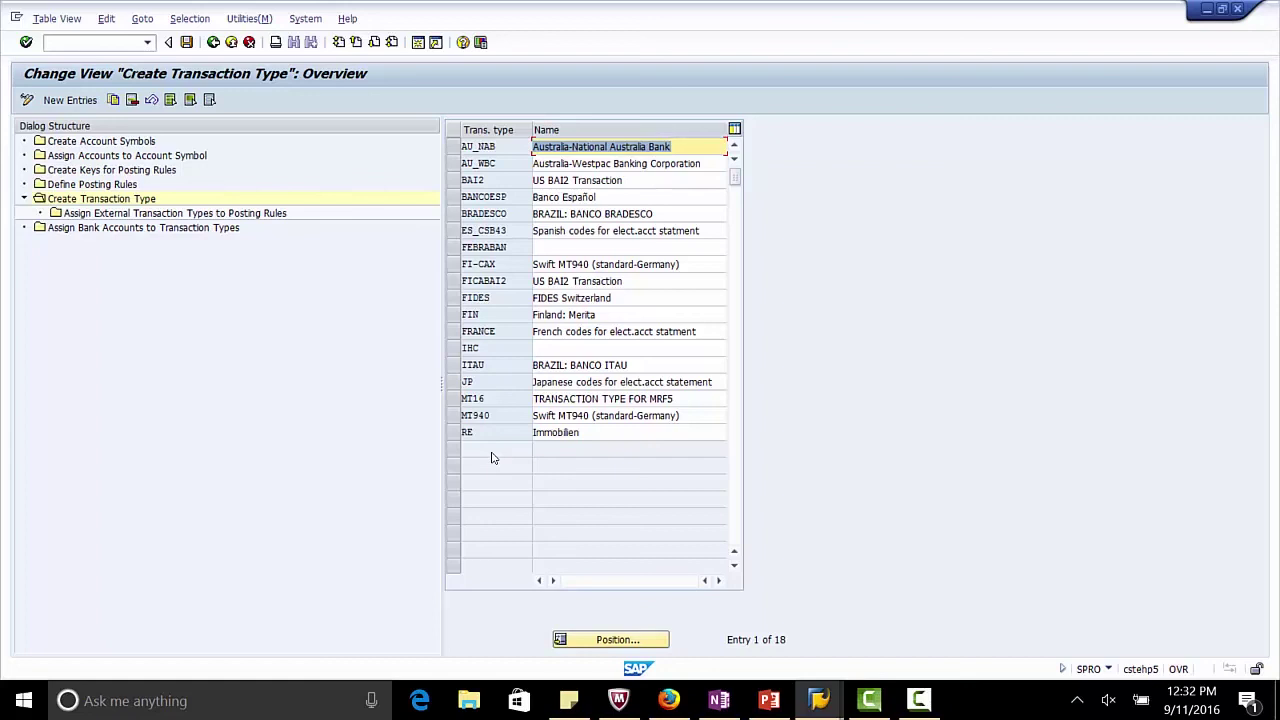
{"action": "left_click", "coordinate": [66, 96]}
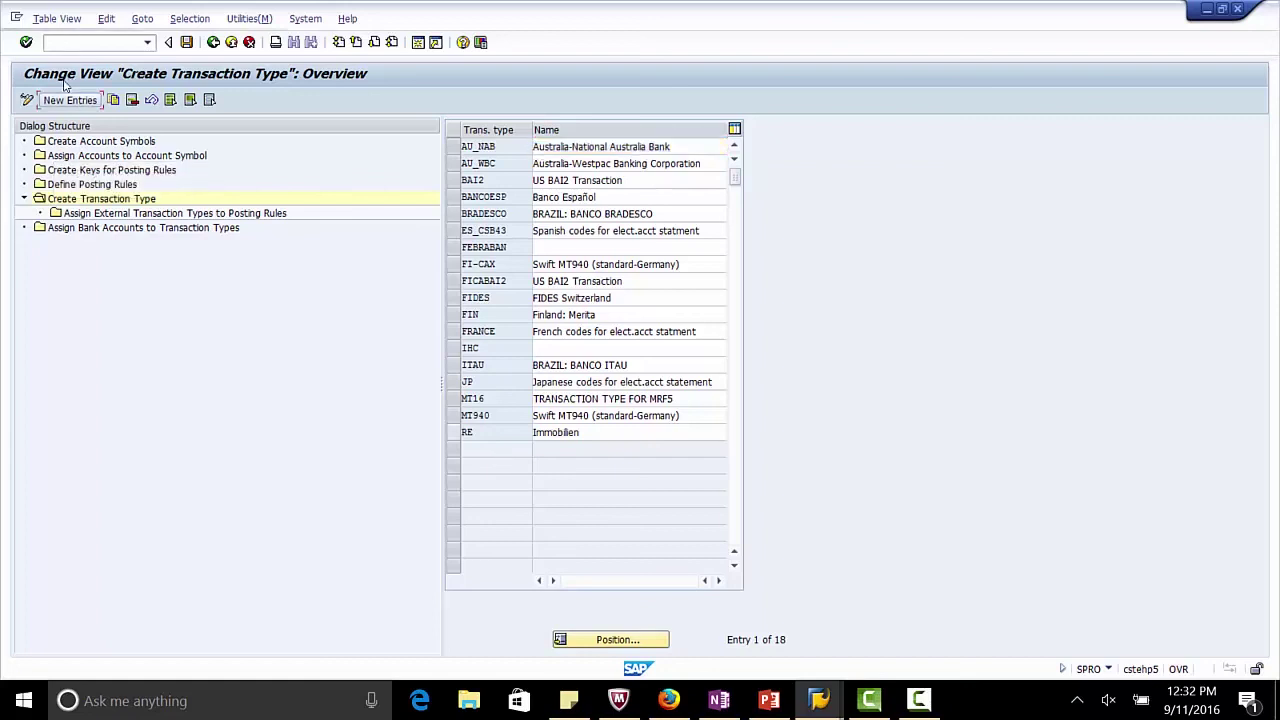
{"action": "type", "text": "BAI"}
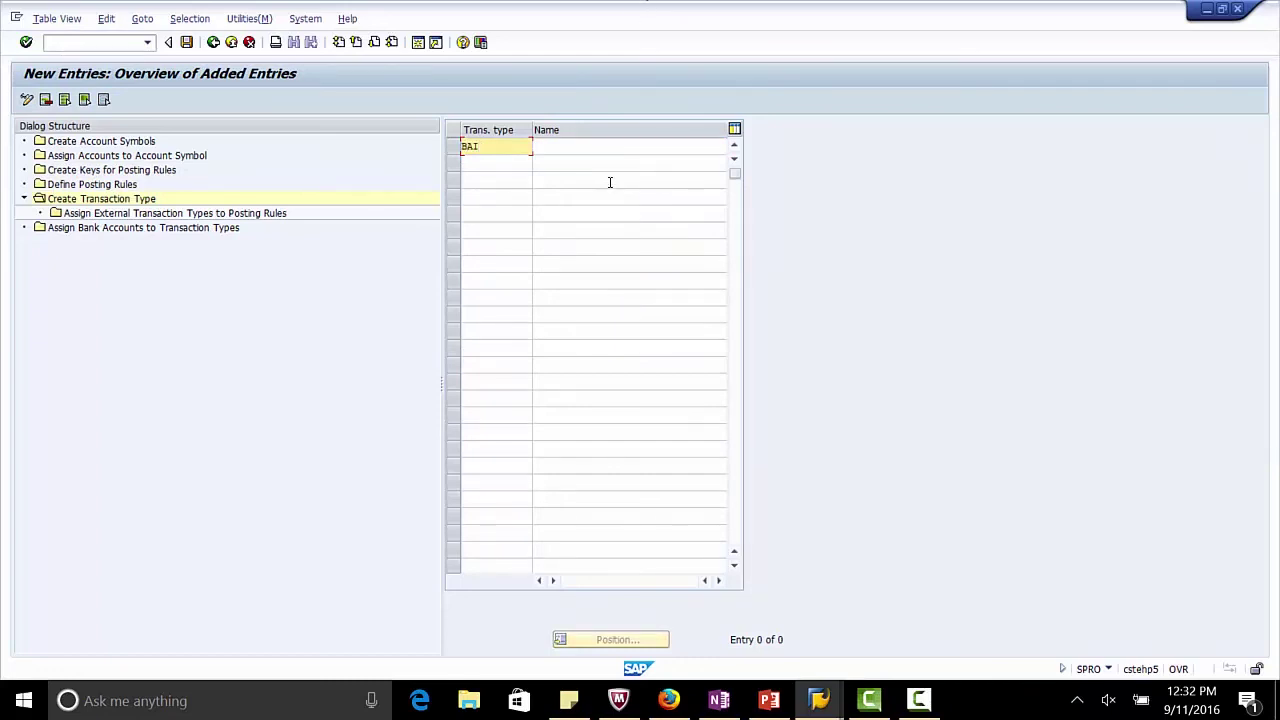
{"action": "key", "text": "Tab"}
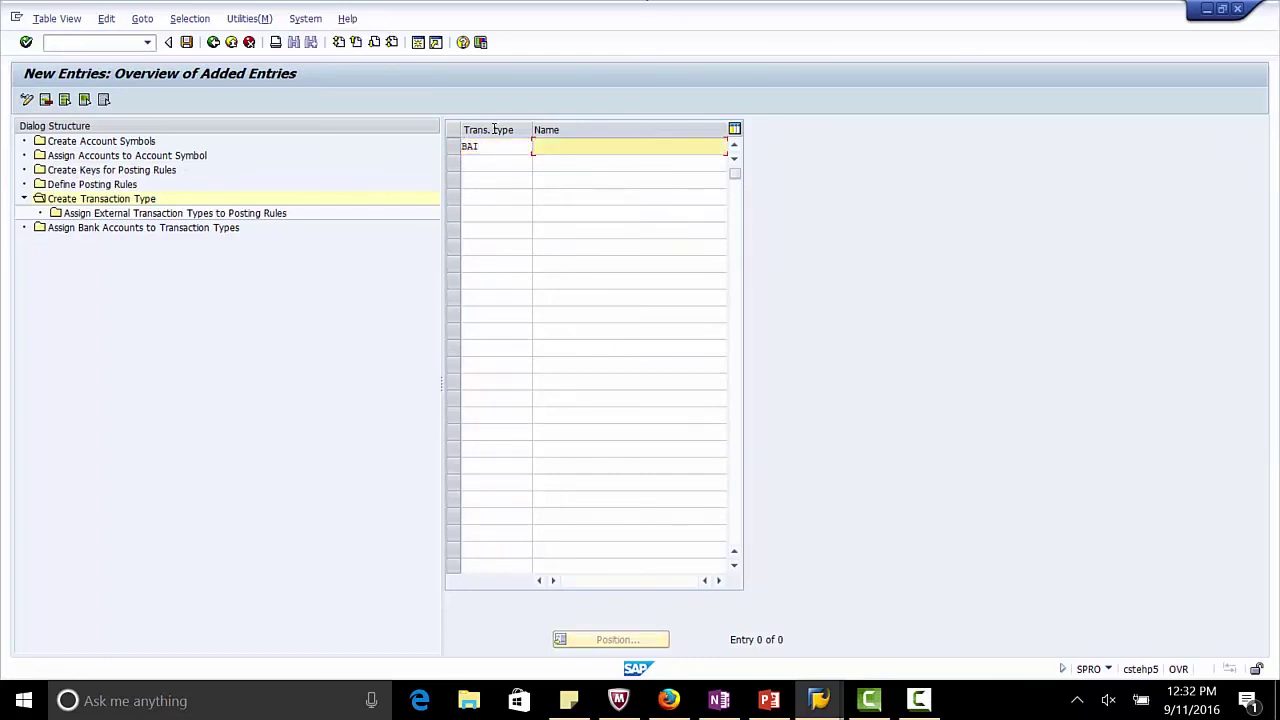
{"action": "type", "text": "BANK"}
{"action": "type", "text": "ADMINISTRATIVE INSTITUTE"}
{"action": "key", "text": "Return"}
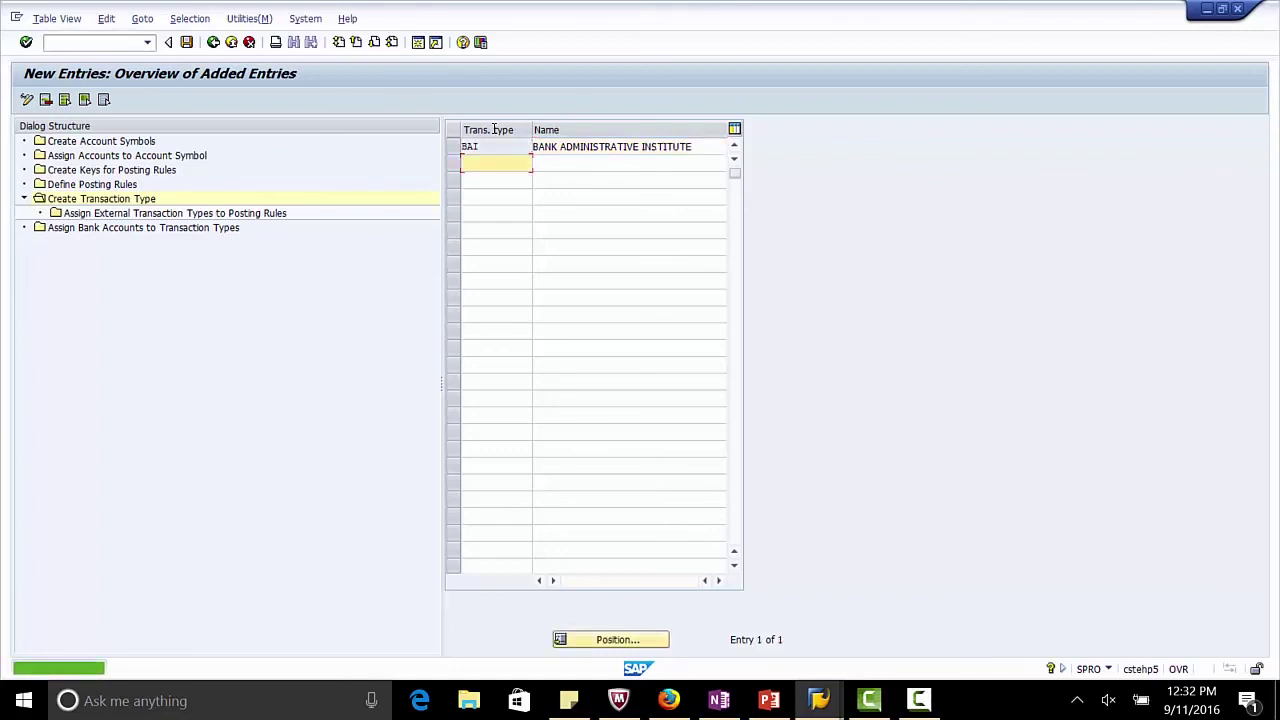
{"action": "left_click", "coordinate": [186, 42]}
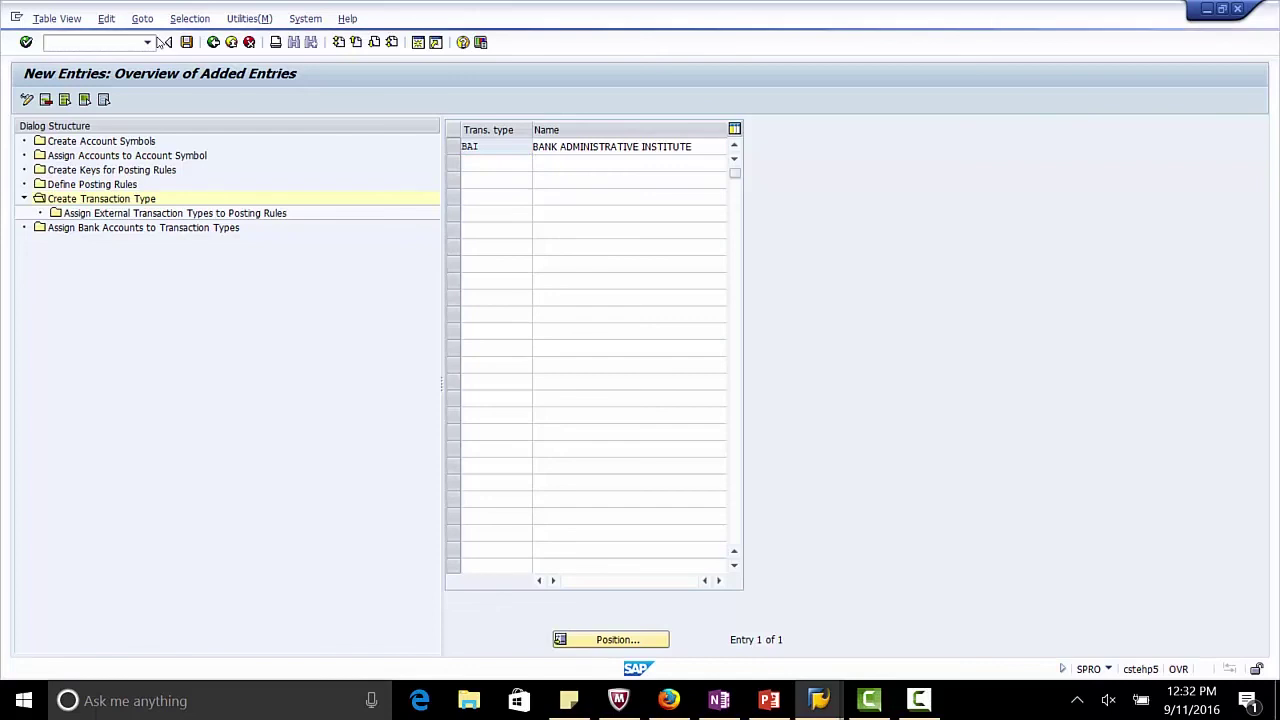